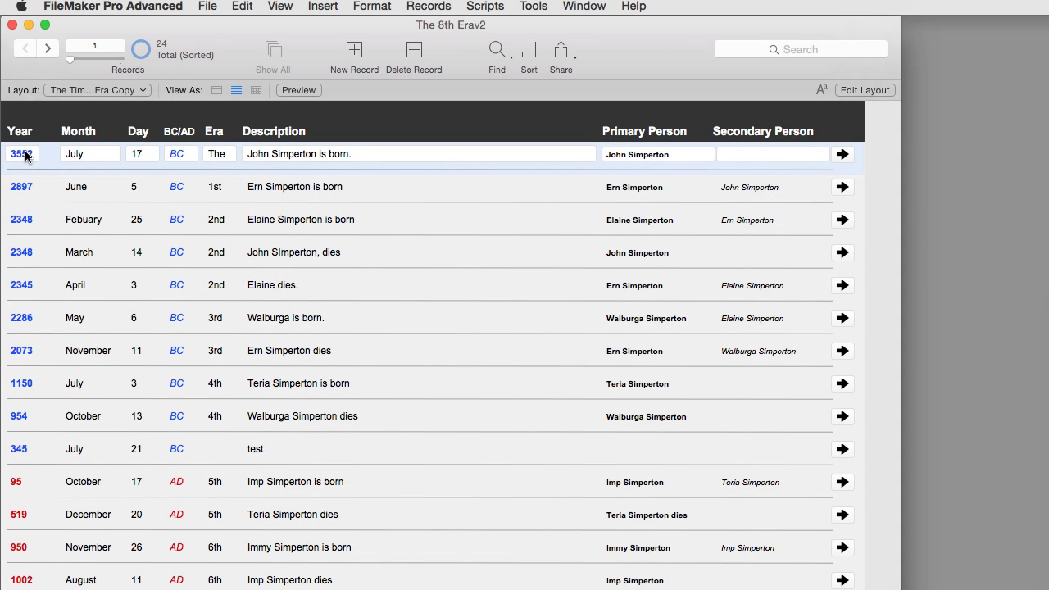
Sort the timeline records by the Year field in ascending order
left_click(25, 155)
left_click(22, 254)
right_click(22, 256)
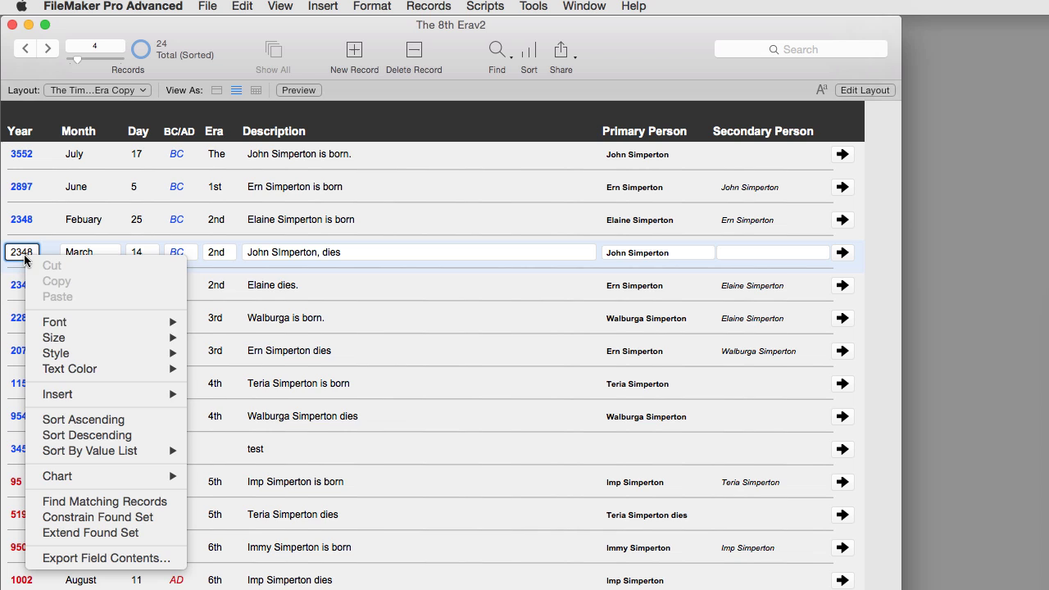
left_click(98, 420)
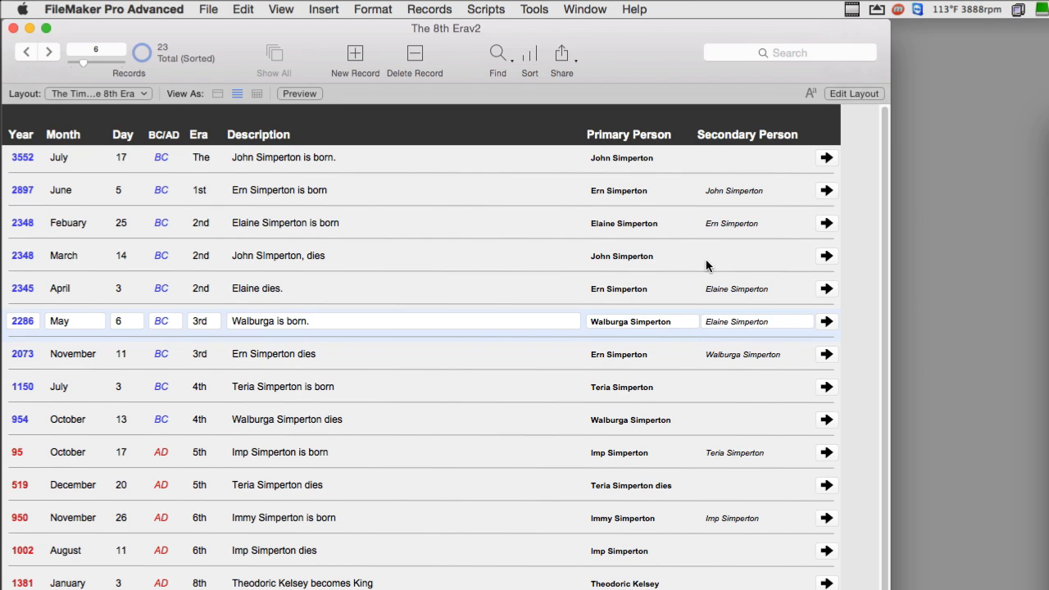
left_click(153, 519)
left_click(162, 485)
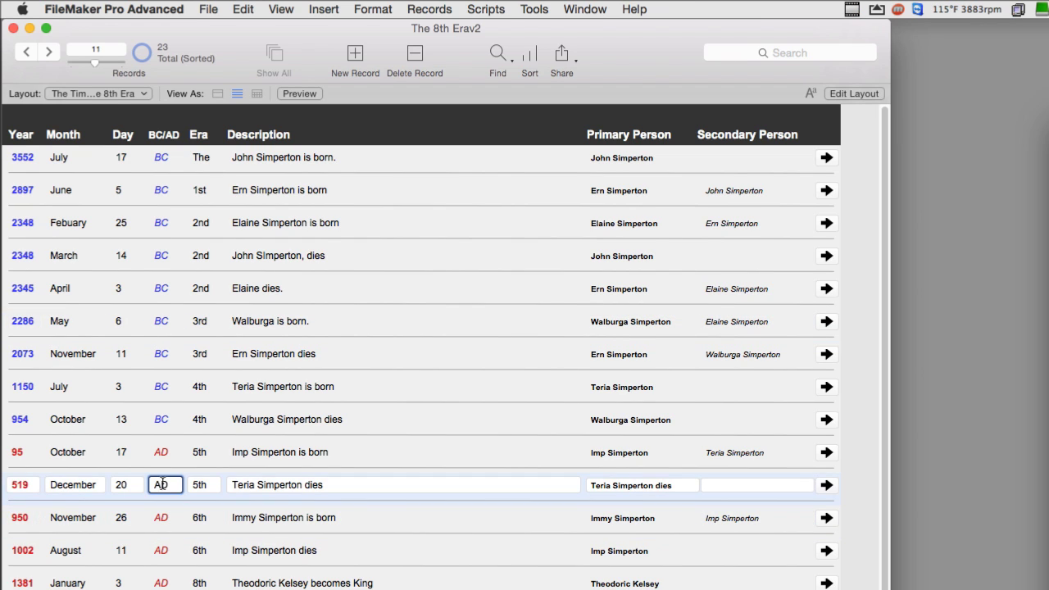
left_click(161, 419)
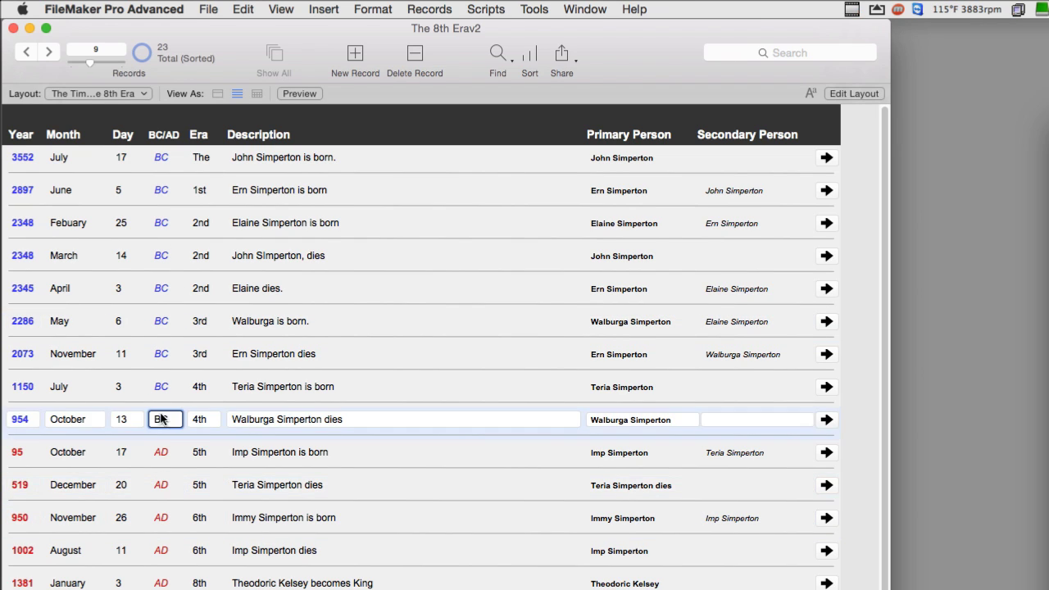
Add a new record after the year 95 record, with BC as its BC/AD value and "test" as its description
left_click(169, 455)
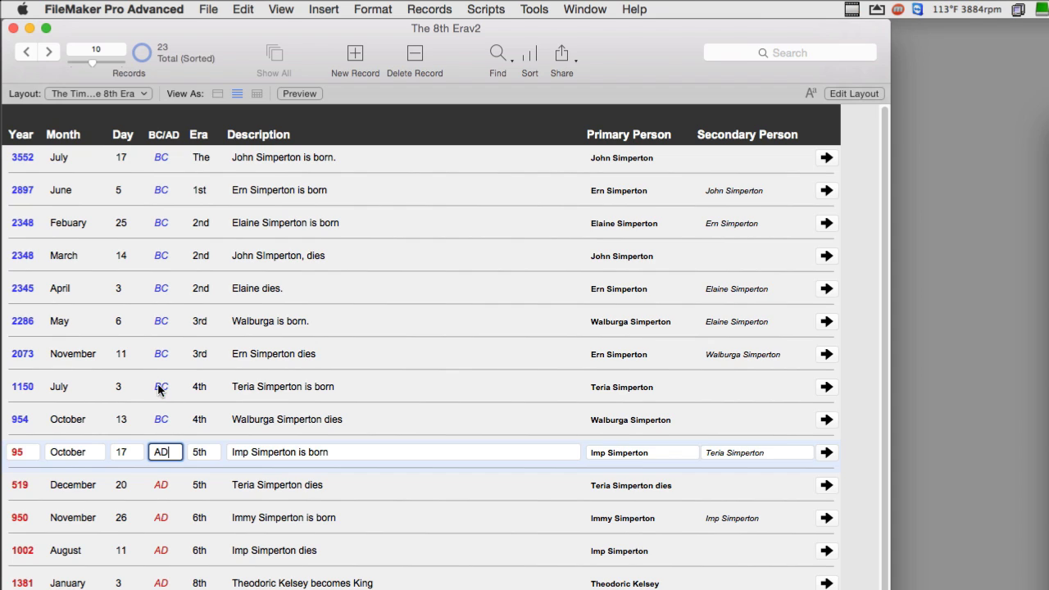
key("super+s")
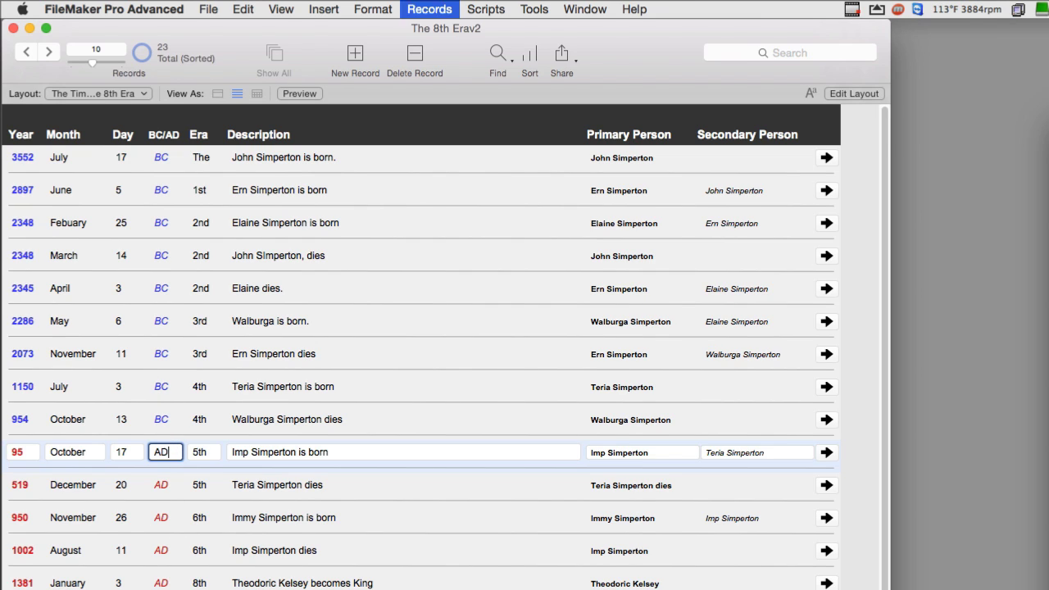
left_click(157, 490)
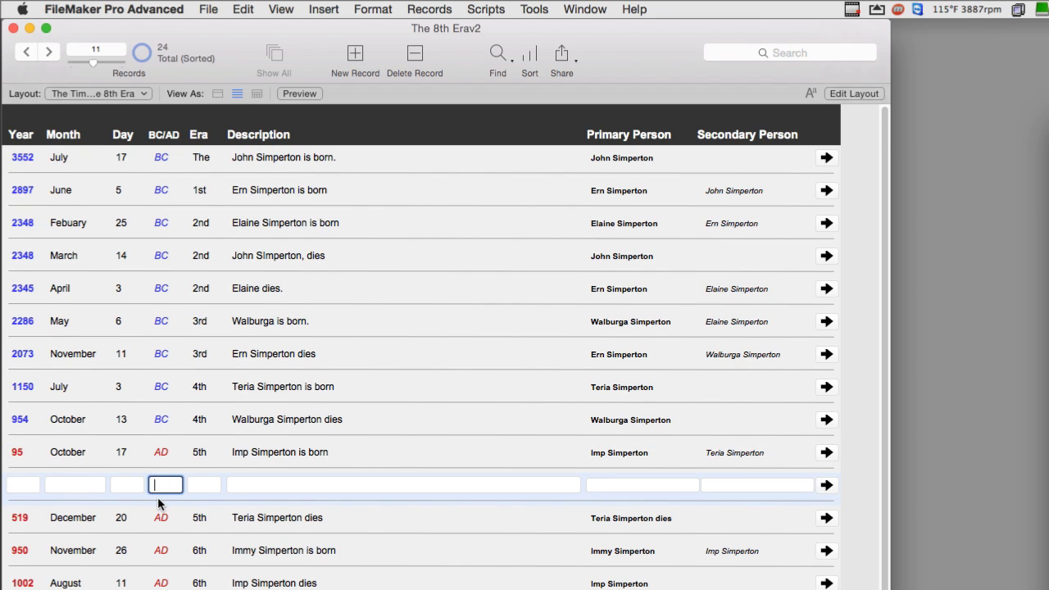
type("BC")
left_click(271, 484)
type("test")
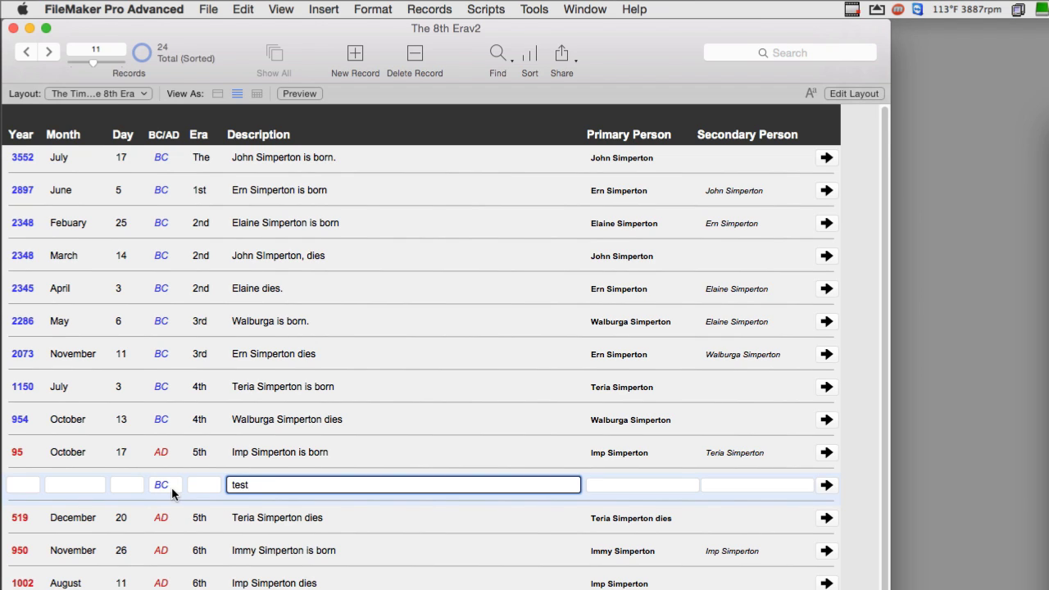
Set the test record's date to day 21, month July and year 345, and commit the record
left_click(131, 487)
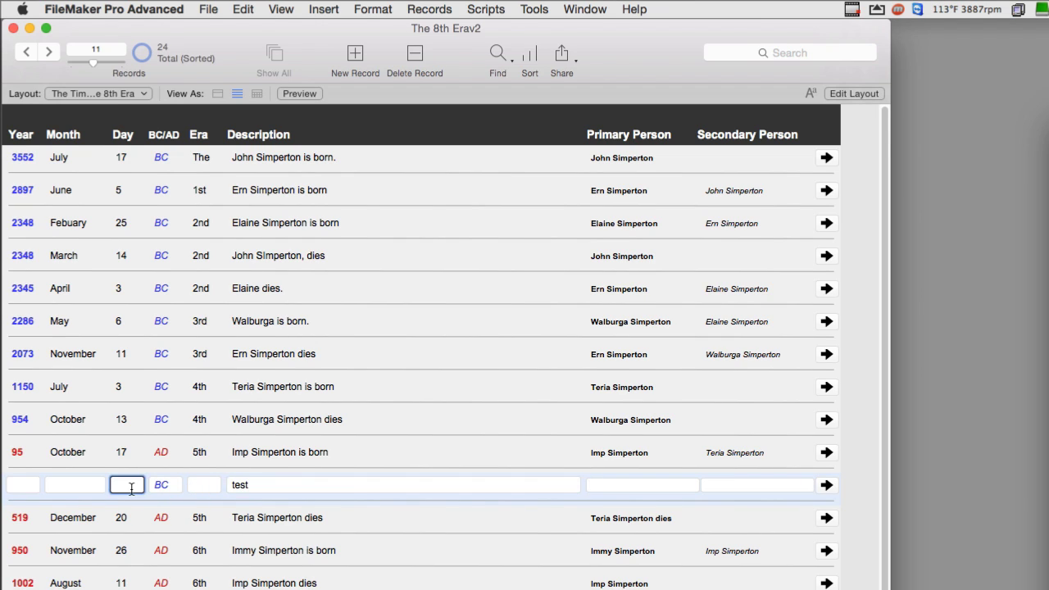
type("21")
left_click(86, 487)
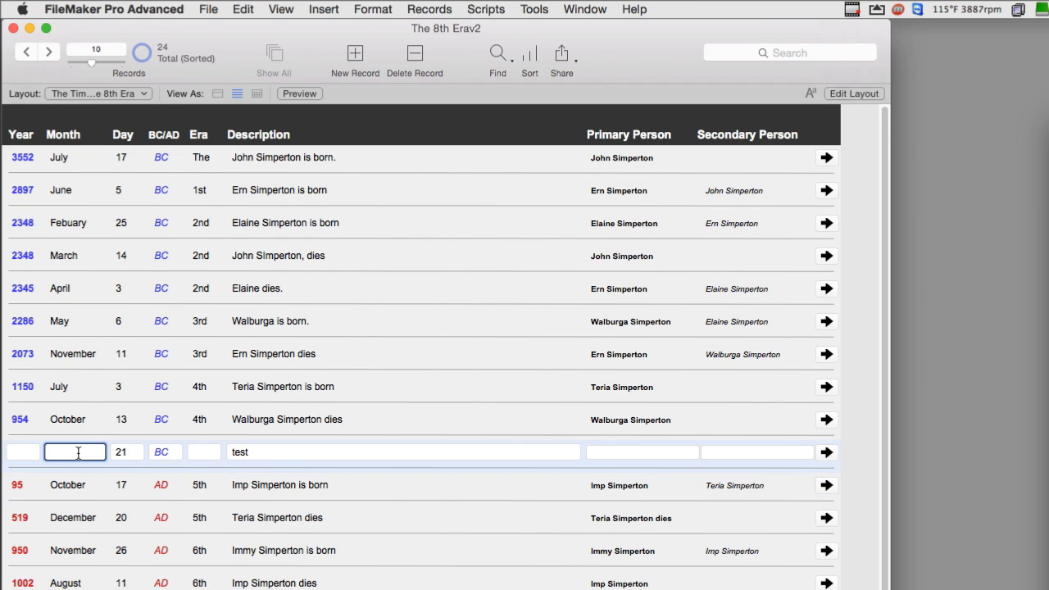
type("July")
left_click(15, 452)
type("345")
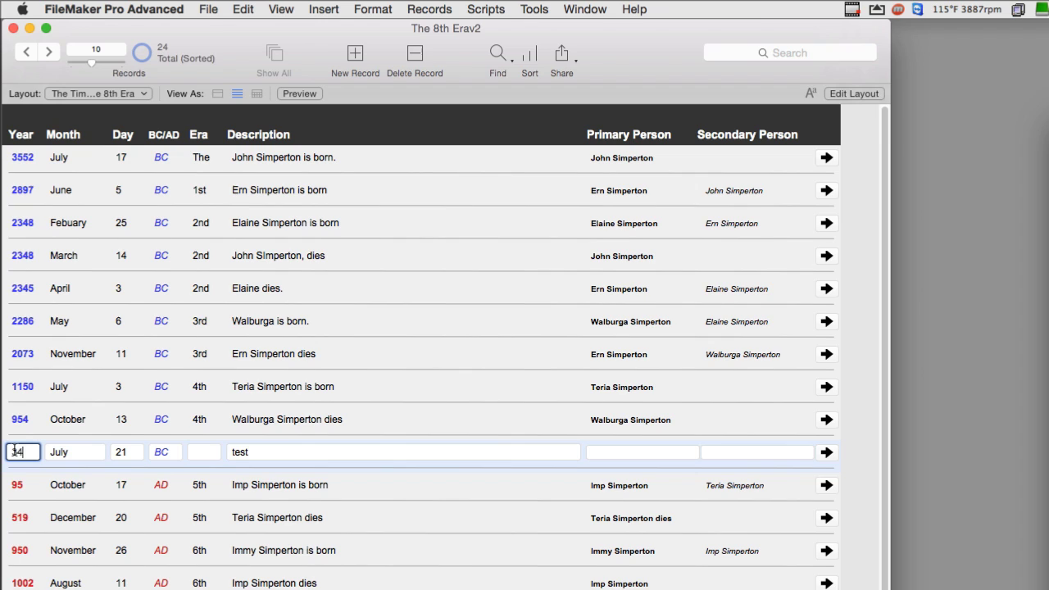
left_click(367, 456)
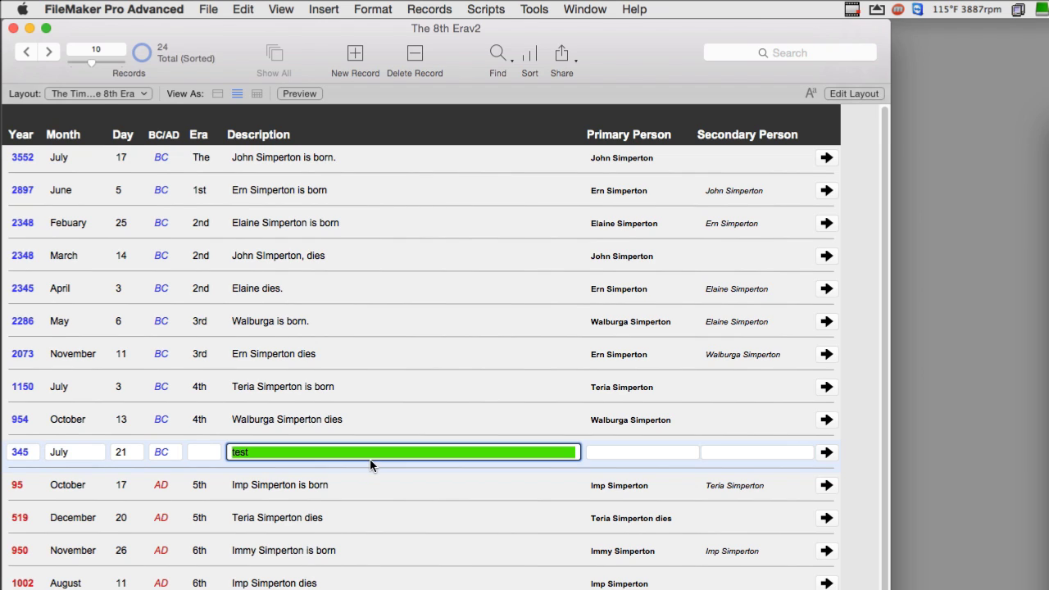
left_click(370, 461)
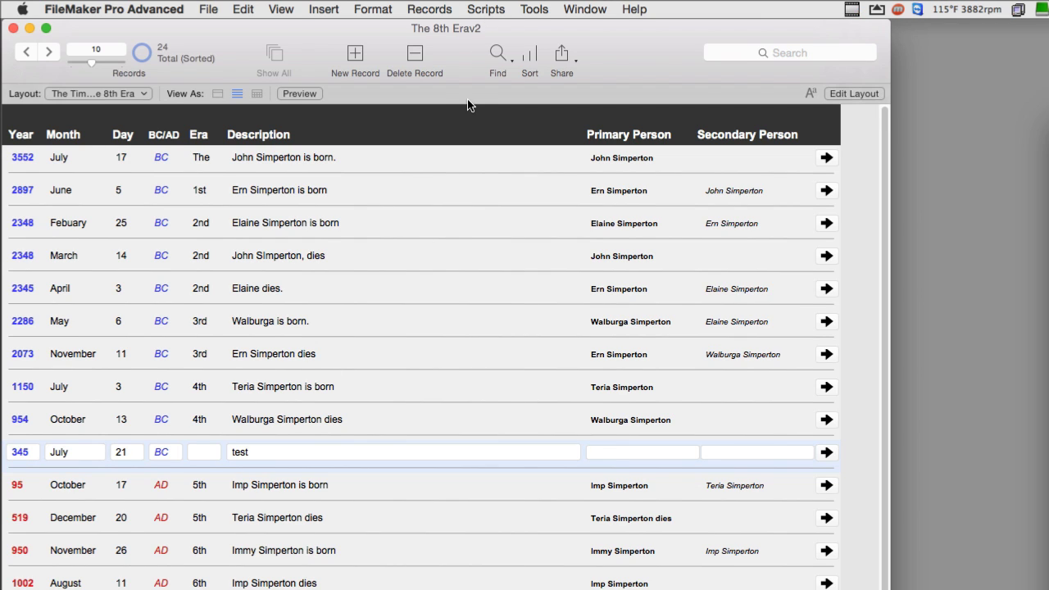
Switch to layout editing and open the BC or AD value list for editing in the value list manager
key("super+l")
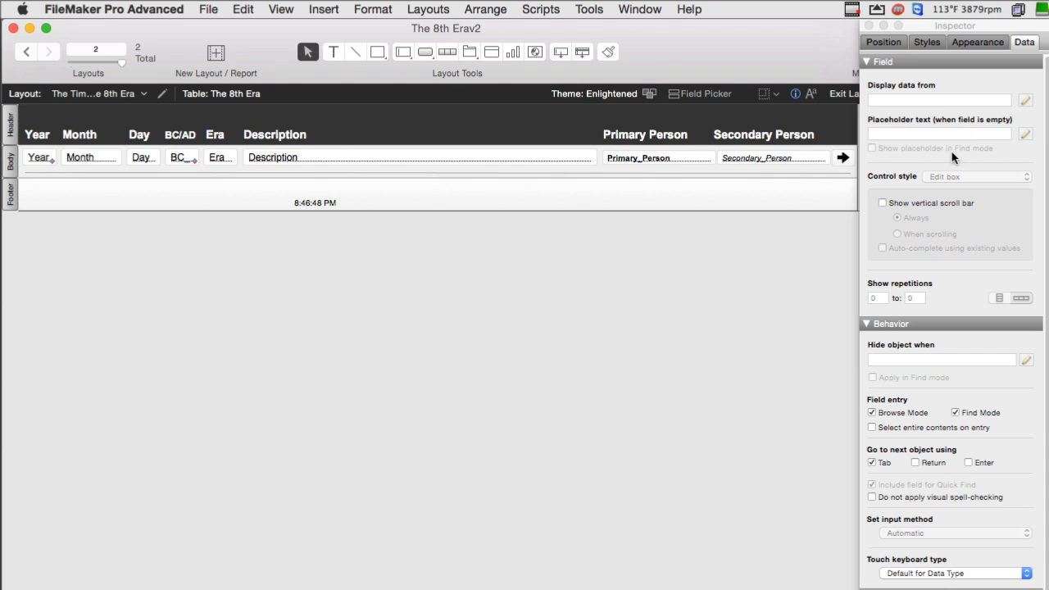
left_click(208, 9)
mouse_move(255, 159)
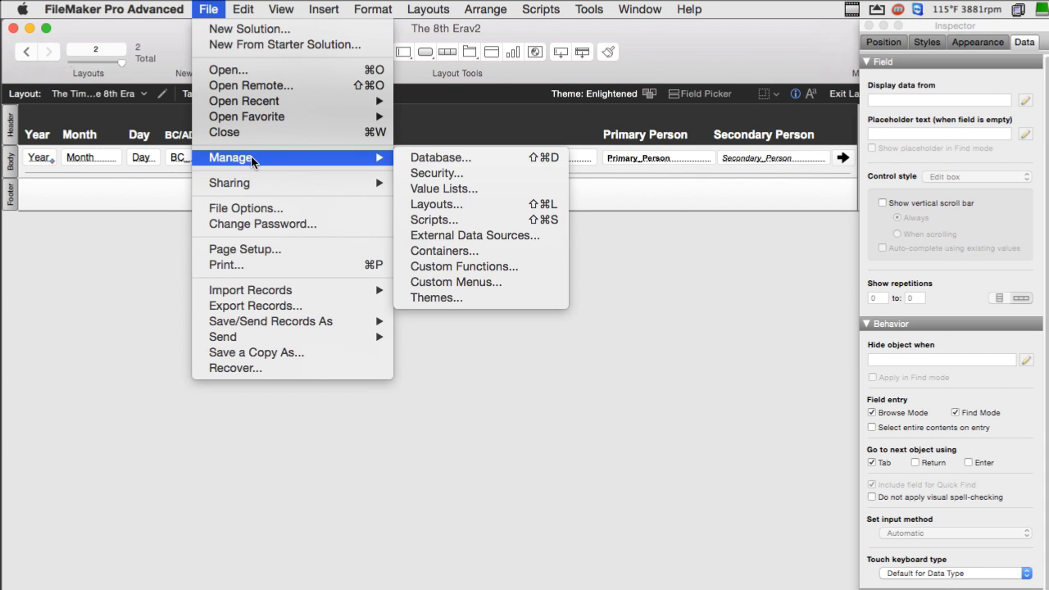
left_click(444, 188)
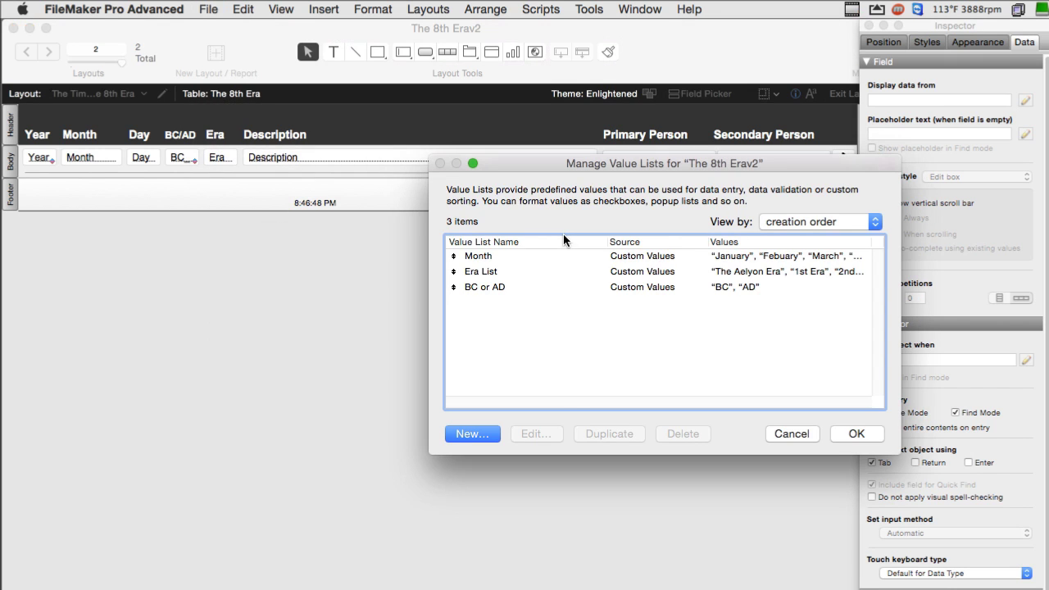
left_click_drag(669, 171, 487, 179)
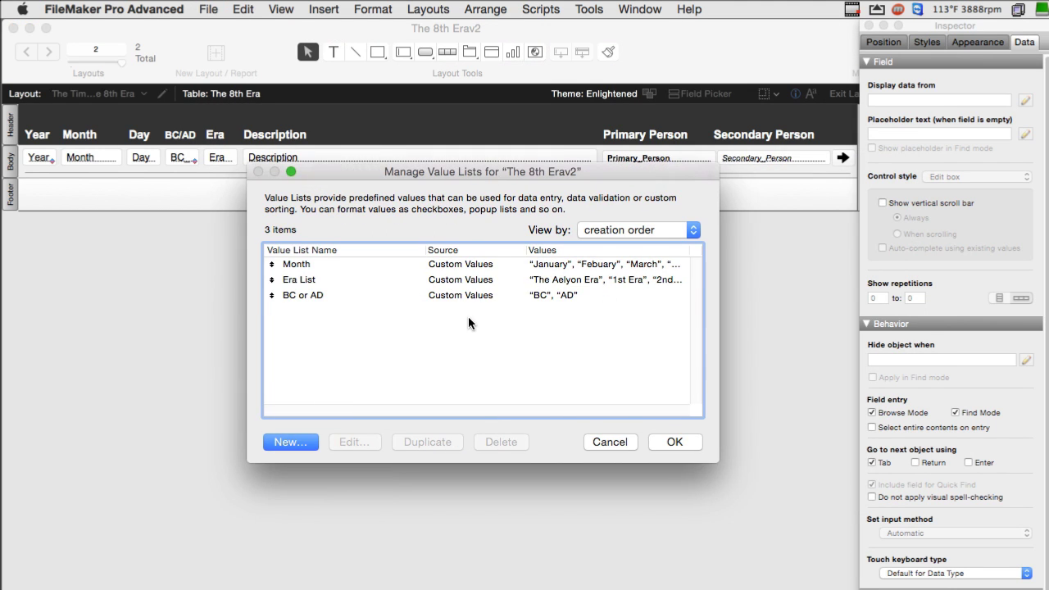
left_click(549, 298)
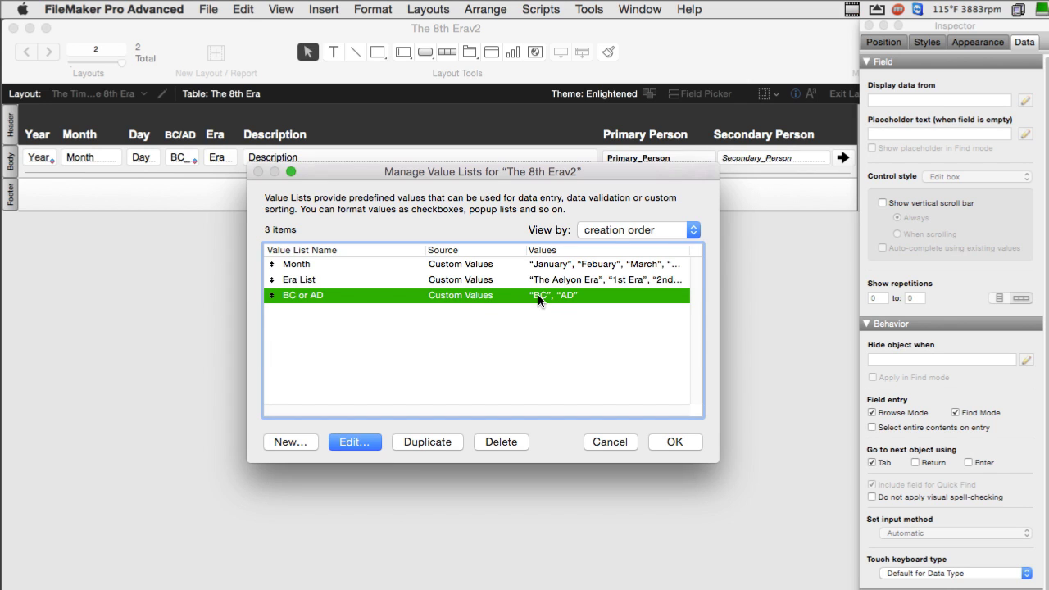
double_click(541, 296)
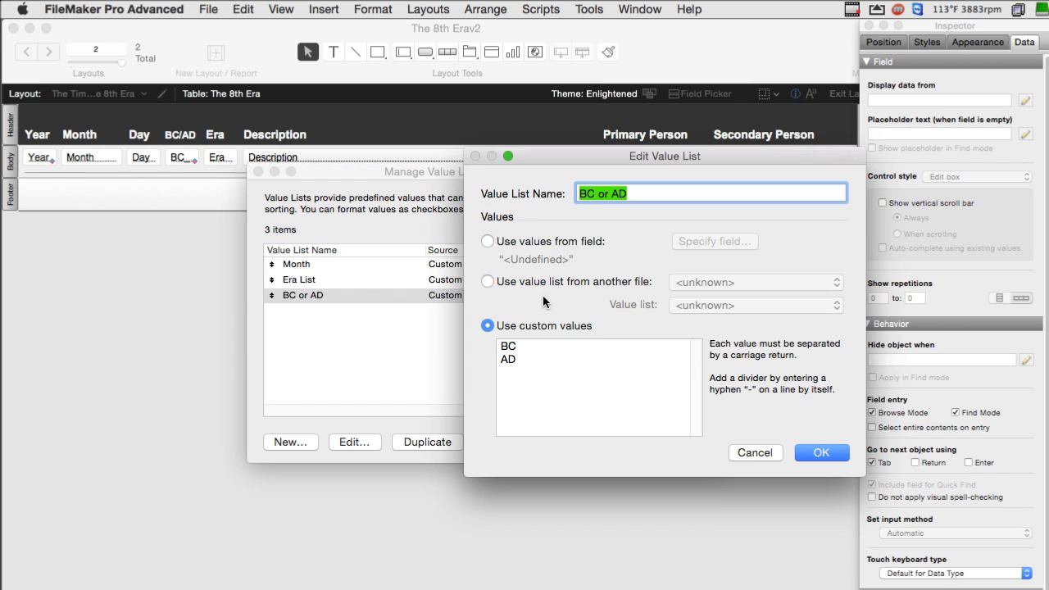
Try adding FAR and RCC as custom values below AD in the BC or AD value list
left_click(525, 361)
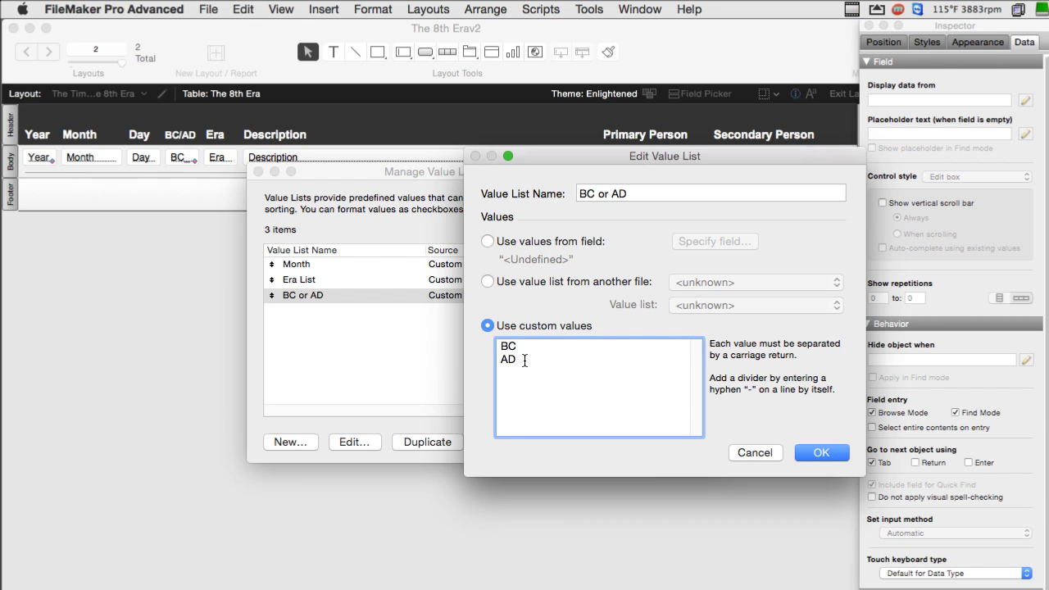
key("Return")
type("FAR ")
type("RCC")
double_click(512, 346)
double_click(526, 360)
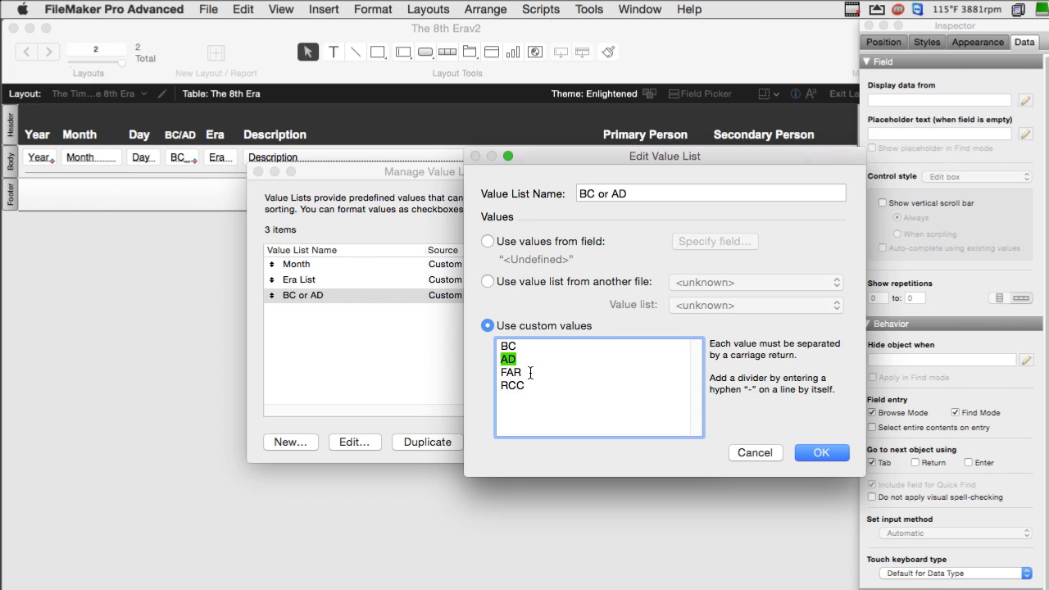
double_click(525, 373)
double_click(506, 387)
left_click_drag(506, 389, 464, 378)
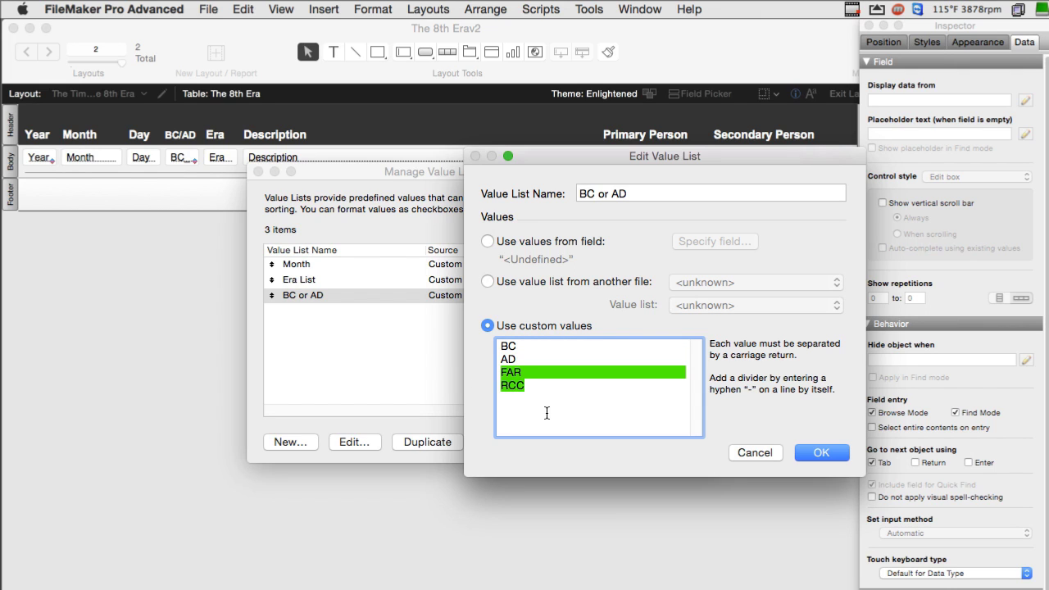
Try replacing all custom values with Invoiced, Paid and Shipped, and discard the value list edits
key("super+a")
key("BackSpace")
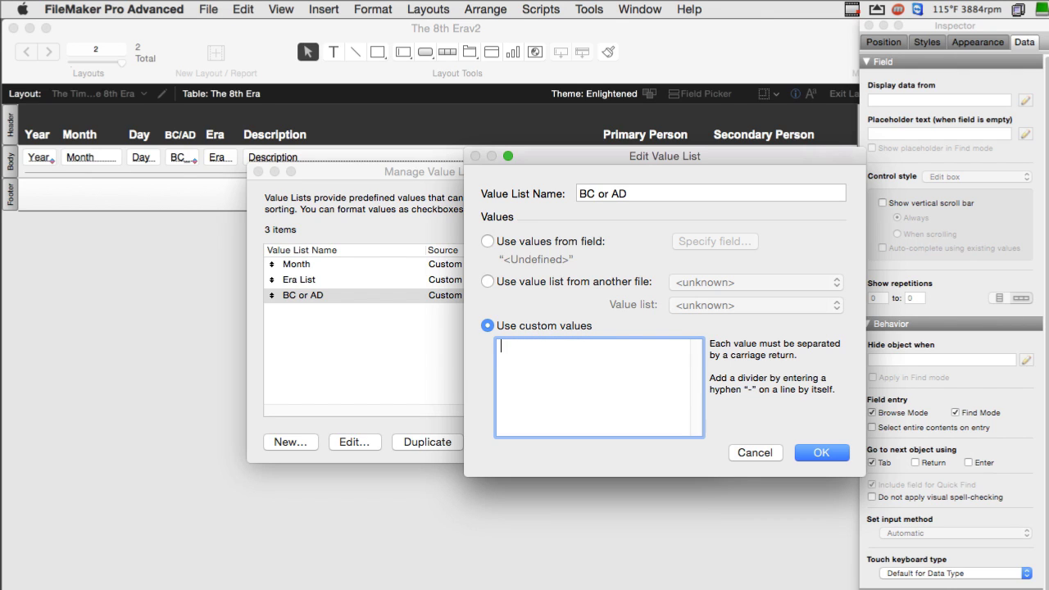
type("Invoiced Paid")
key("Return")
type("Shippe")
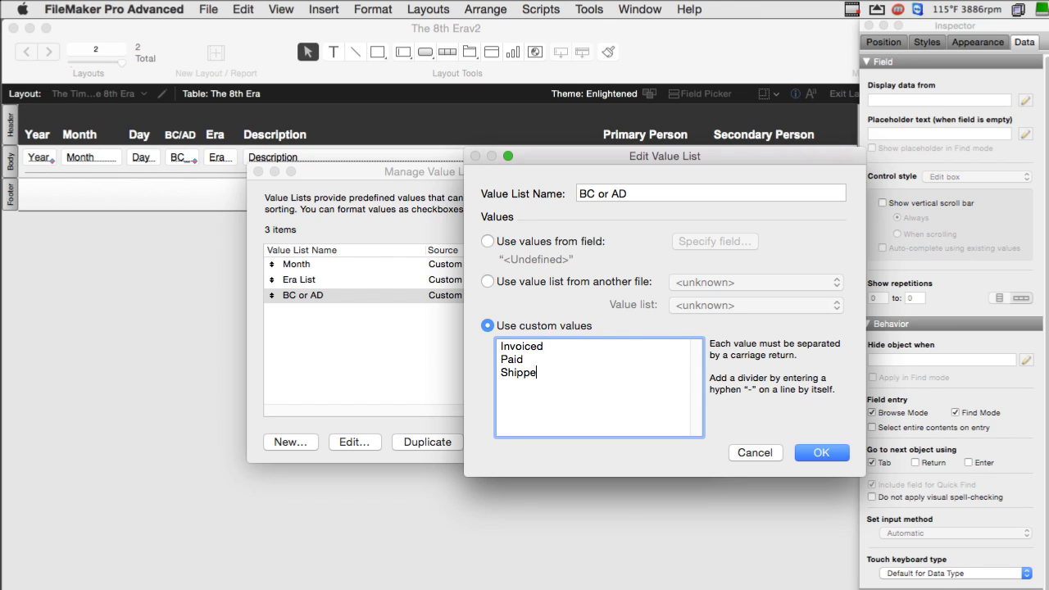
type("d")
key("Return")
left_click_drag(551, 375, 492, 338)
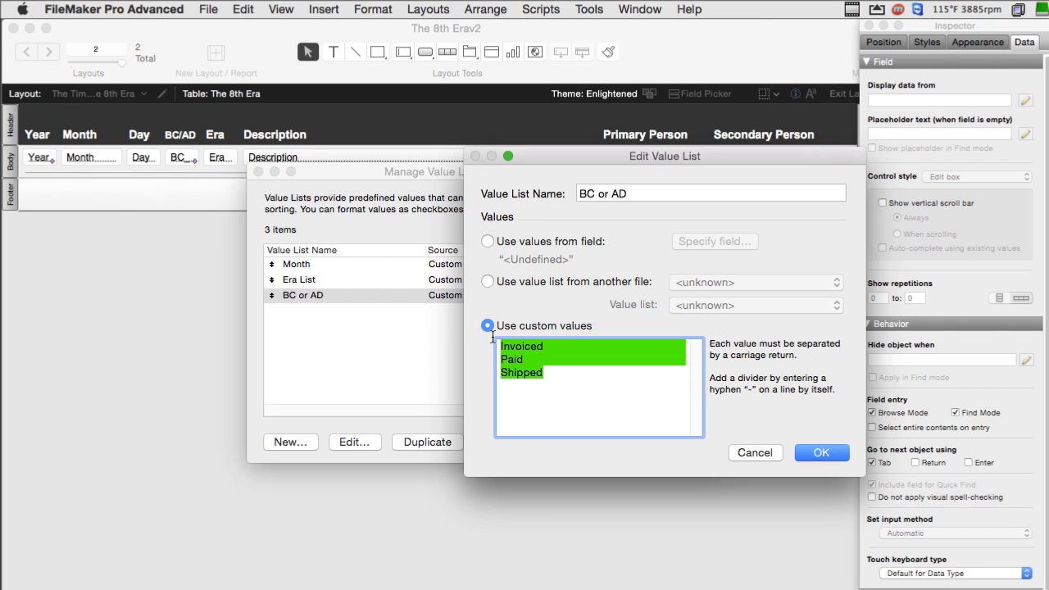
left_click(738, 454)
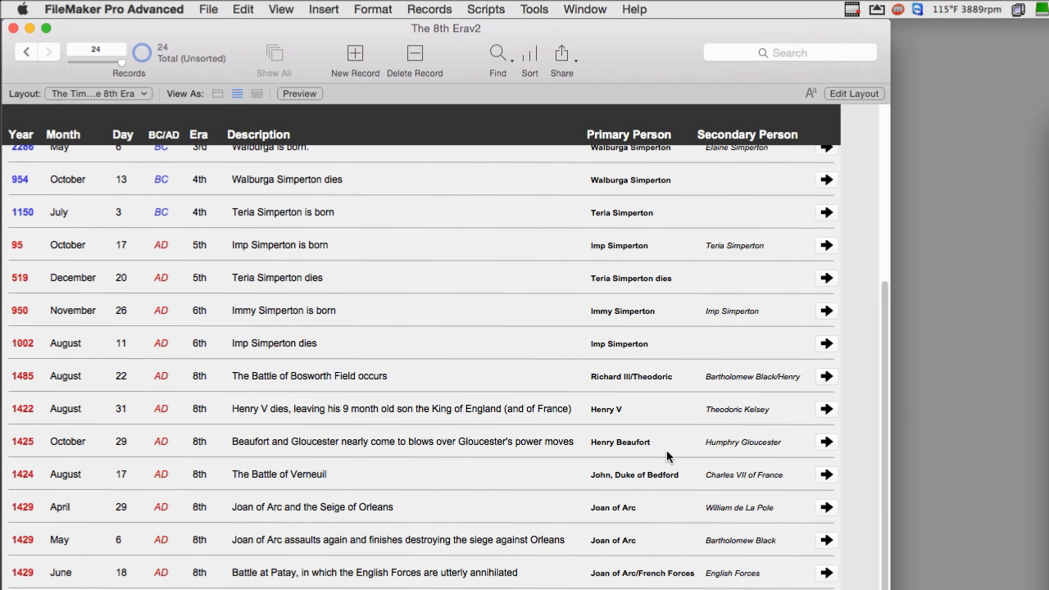
Open the record sort settings and select the BC_or_AD entry in the sort order to view its sorting option
scroll(668, 450, "up", 5)
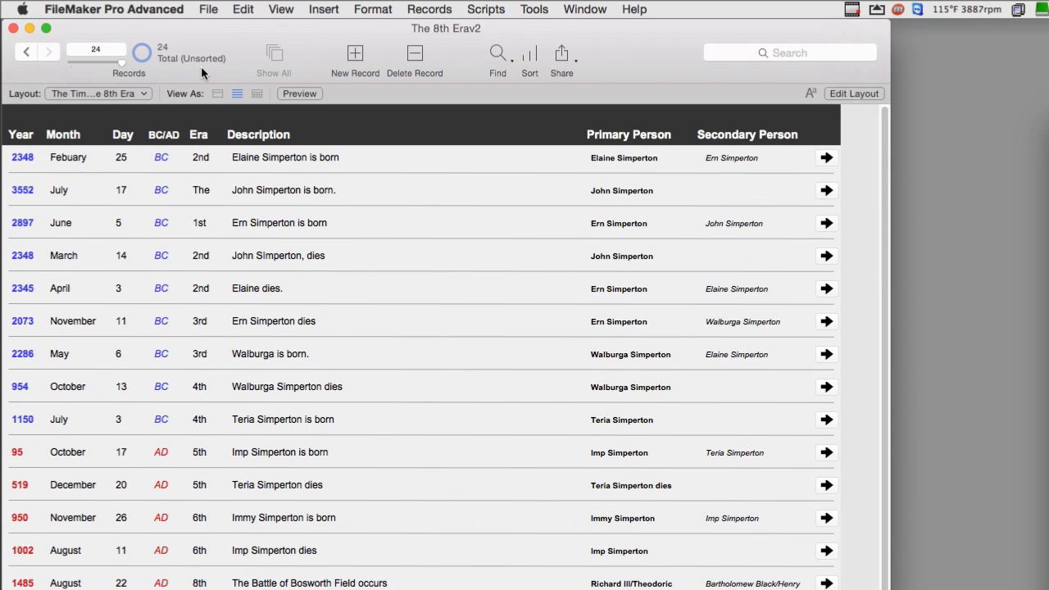
scroll(369, 430, "down", 5)
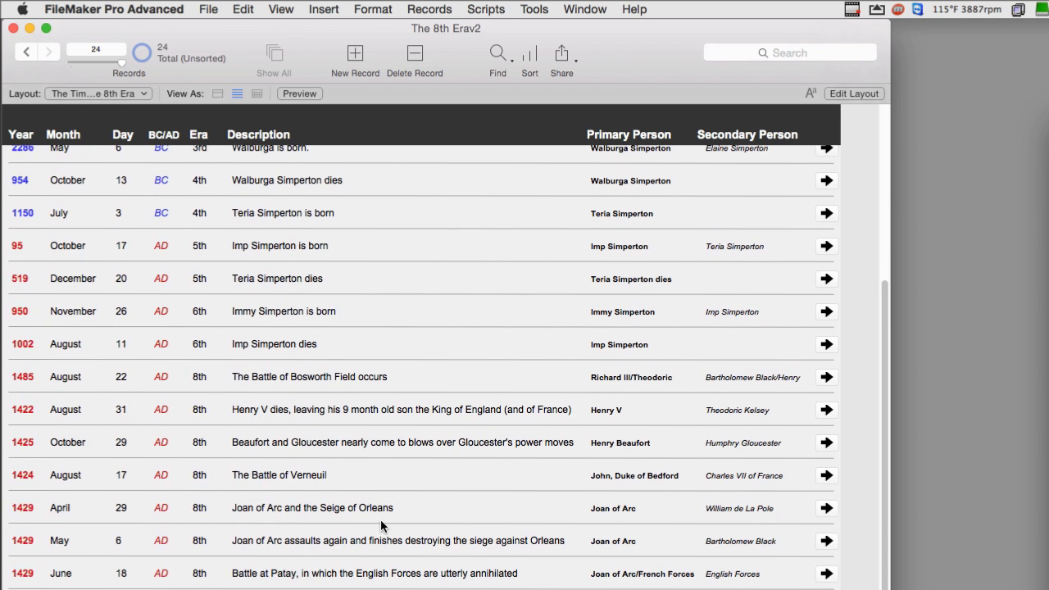
scroll(381, 525, "up", 5)
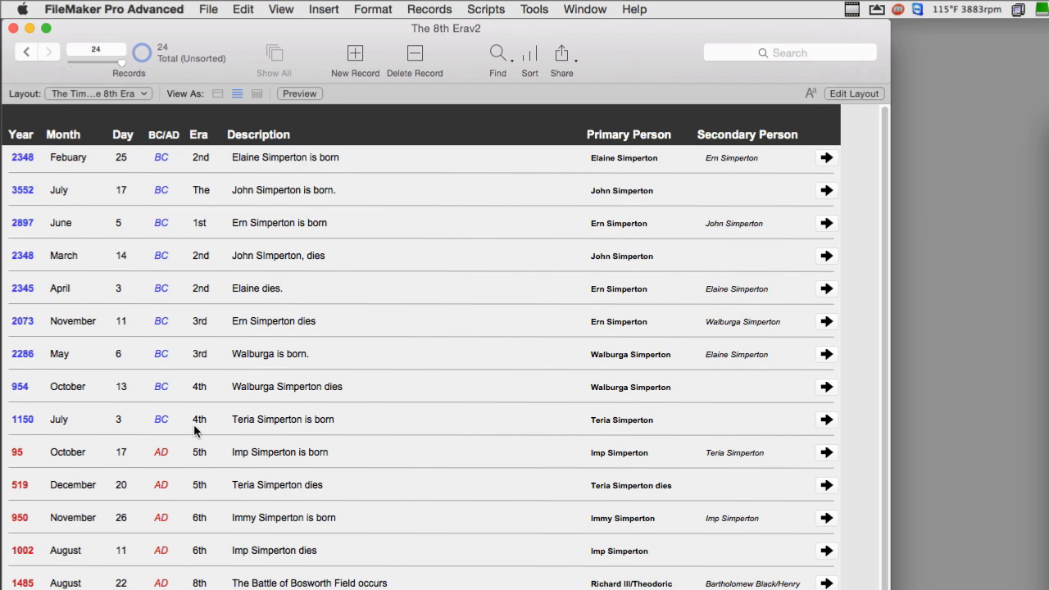
key("super+s")
left_click(721, 246)
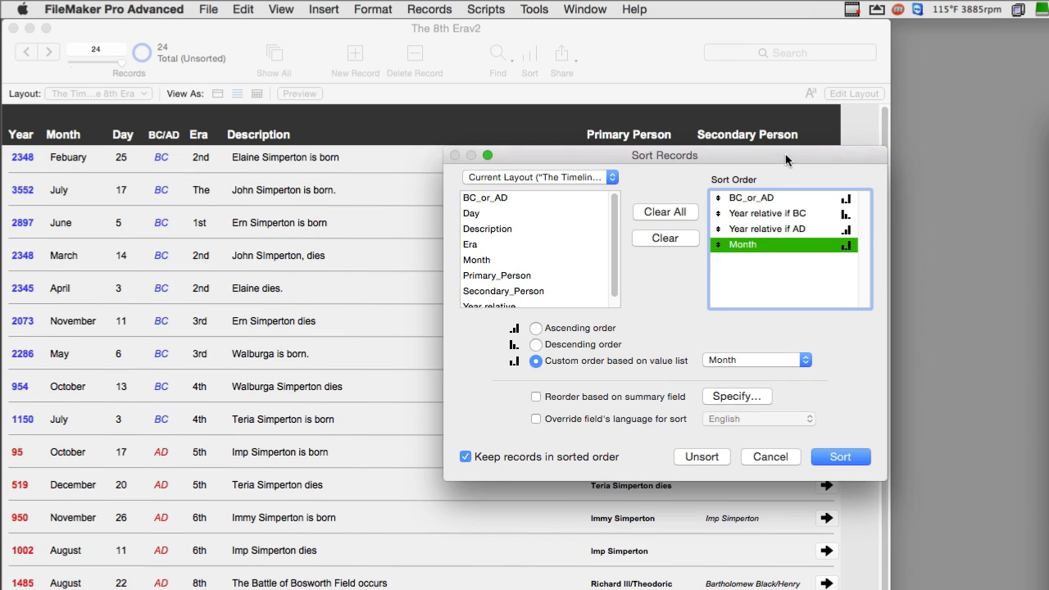
left_click_drag(786, 153, 679, 141)
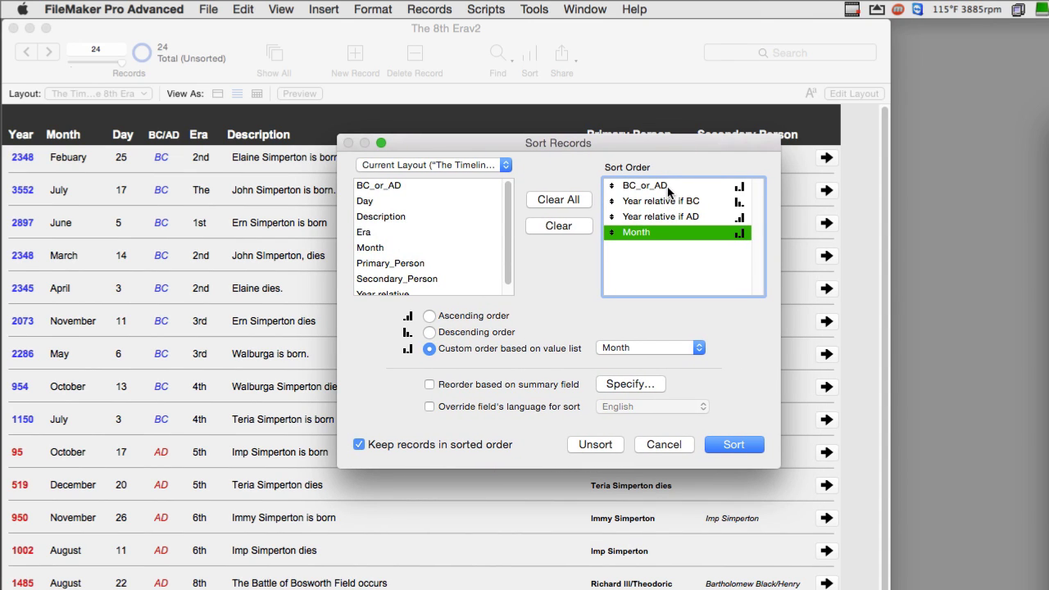
left_click(668, 188)
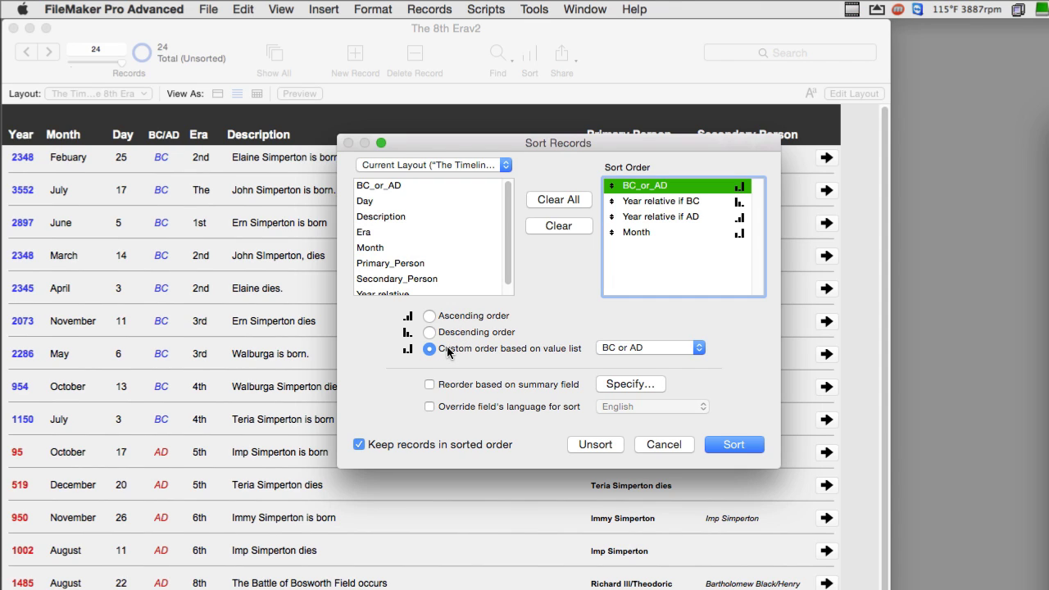
Open the BC or AD value list behind the BC_or_AD custom sort order to examine its value sequence
left_click(633, 354)
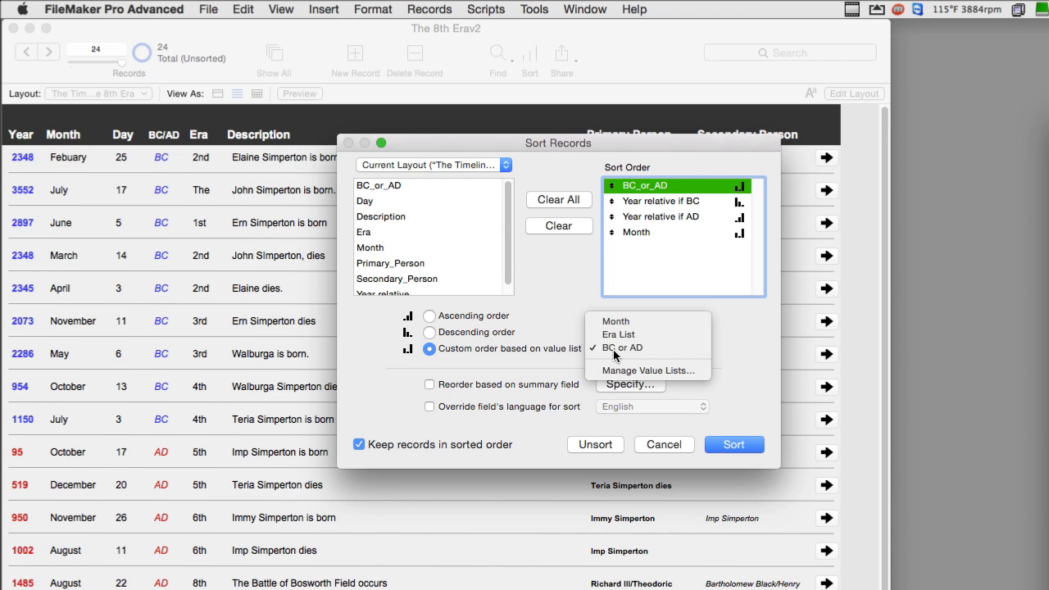
left_click(615, 352)
left_click(615, 352)
left_click(621, 358)
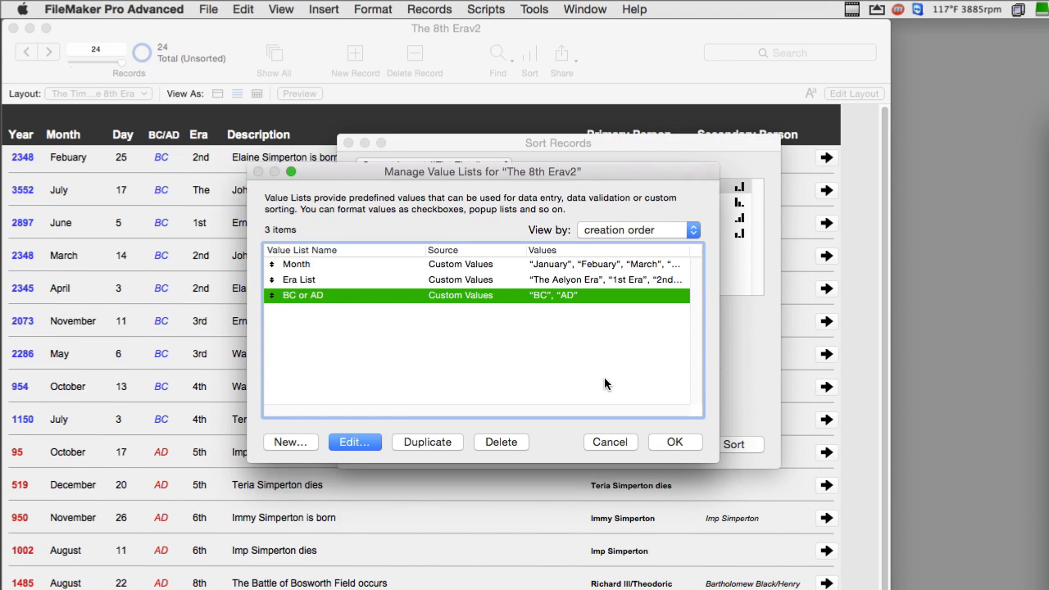
double_click(433, 295)
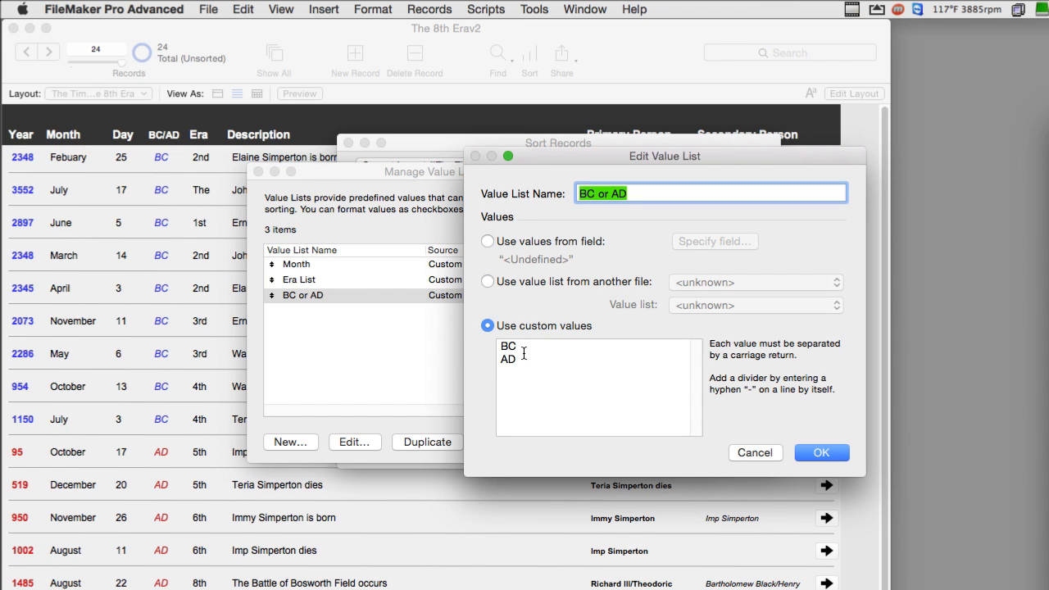
Examine the sequence of the BC and AD custom values and close the value list without saving
left_click_drag(522, 358, 501, 346)
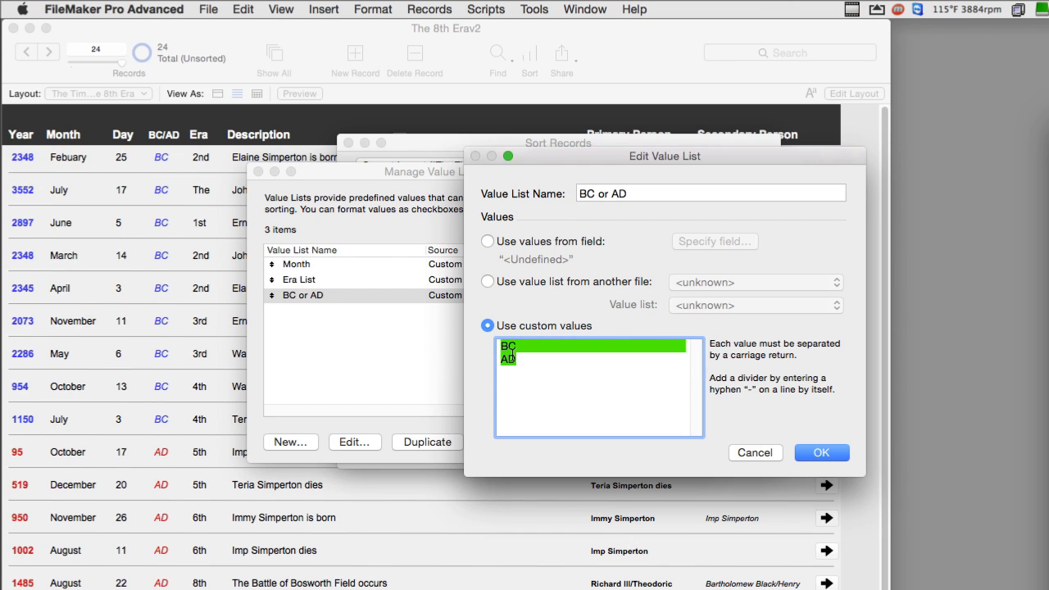
left_click(509, 346)
left_click_drag(509, 347, 499, 360)
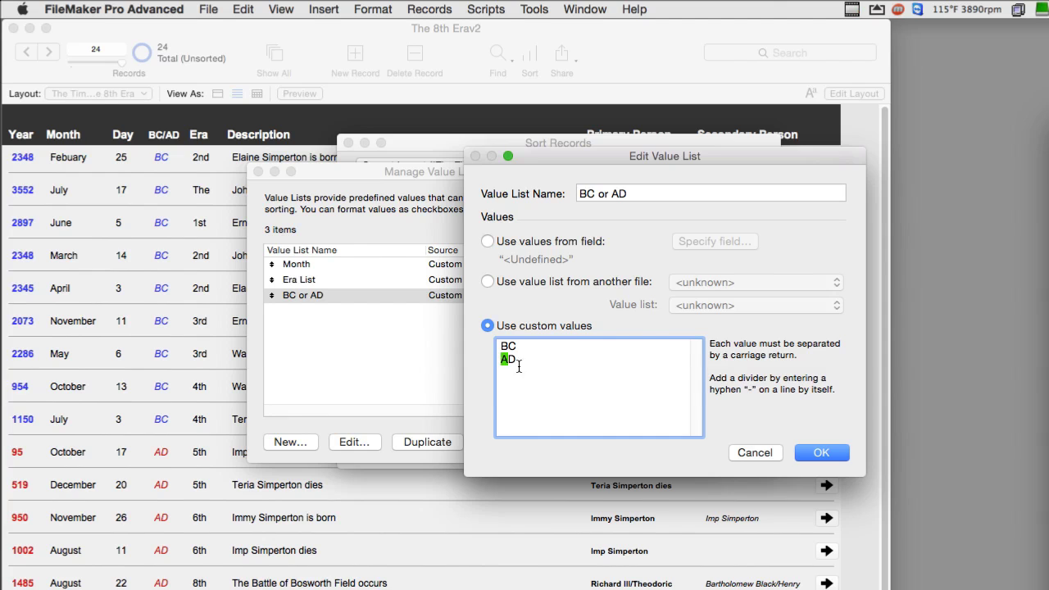
left_click(764, 454)
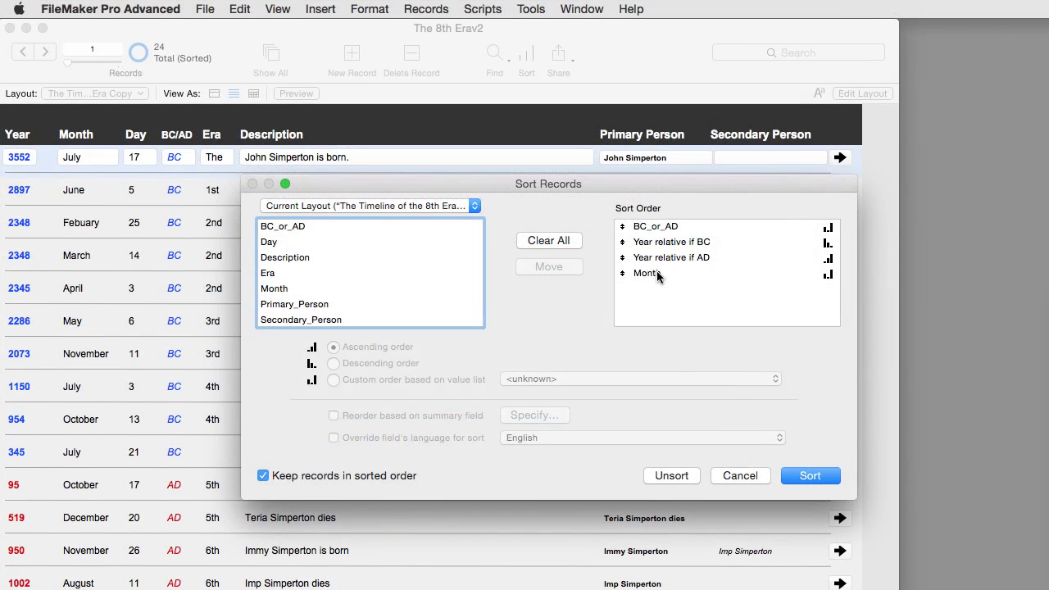
Remove Month, Year relative if AD and Year relative if BC from the sort order, and sort the records by BC_or_AD only
left_click(660, 273)
double_click(663, 275)
left_click(674, 259)
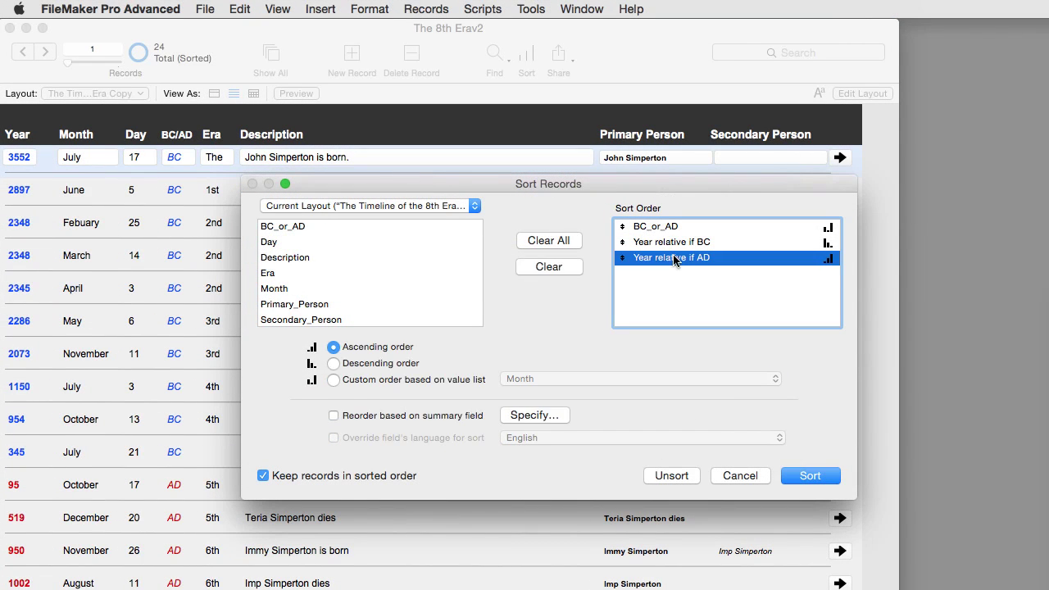
double_click(674, 258)
double_click(678, 245)
left_click(818, 478)
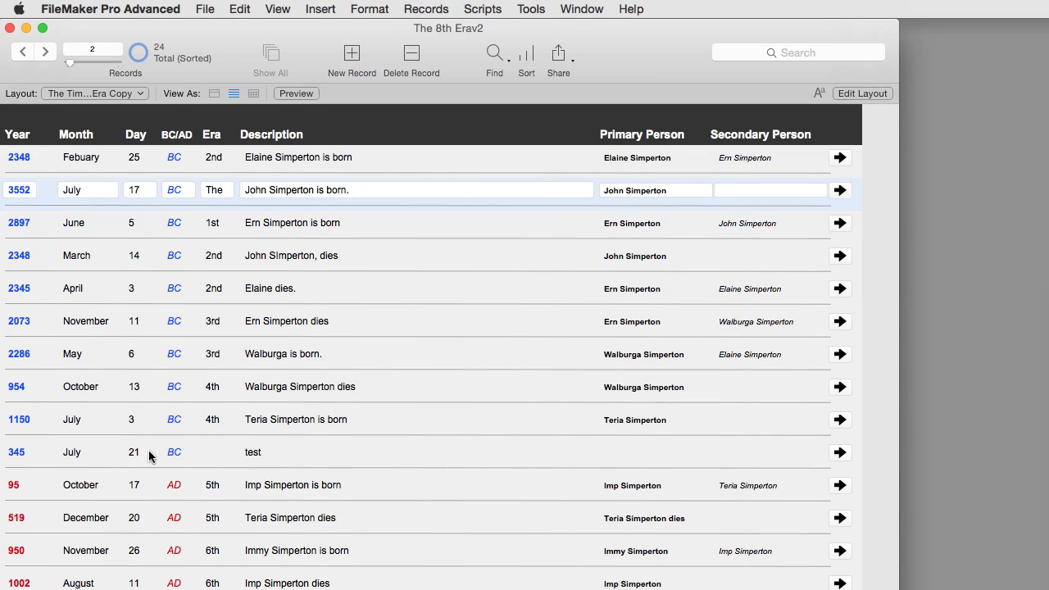
scroll(83, 400, "up", 1)
scroll(85, 397, "down", 3)
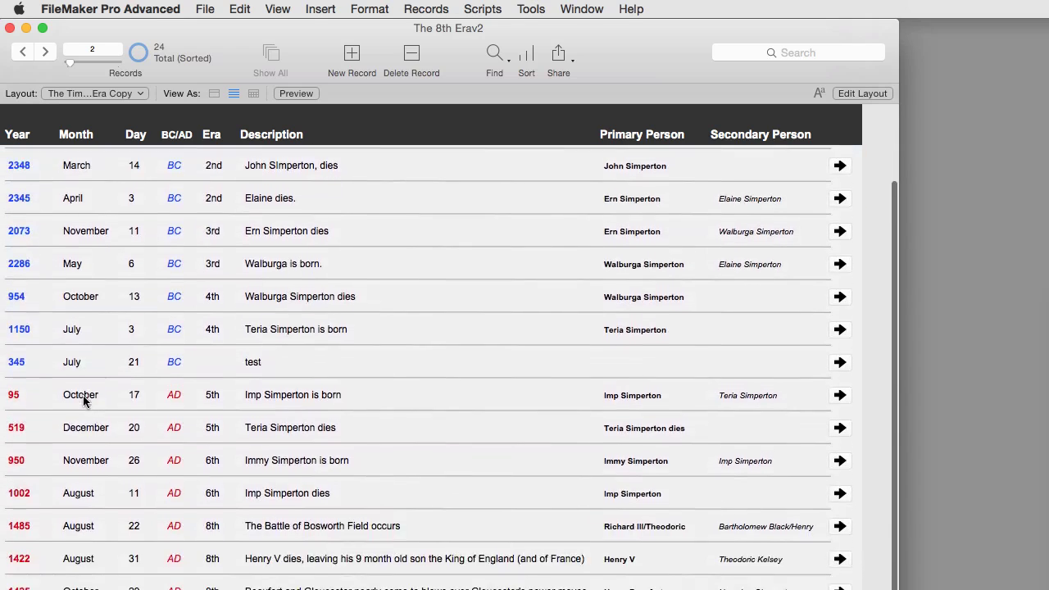
scroll(87, 399, "up", 3)
scroll(151, 419, "down", 1)
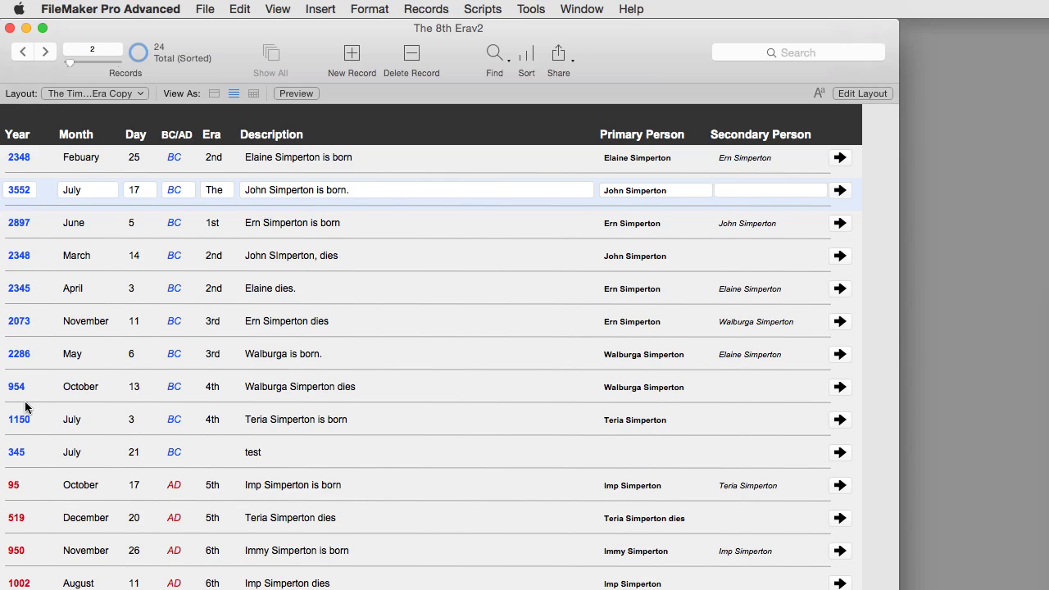
Add Year relative in ascending order below BC_or_AD in the sort order and sort the records
left_click(527, 59)
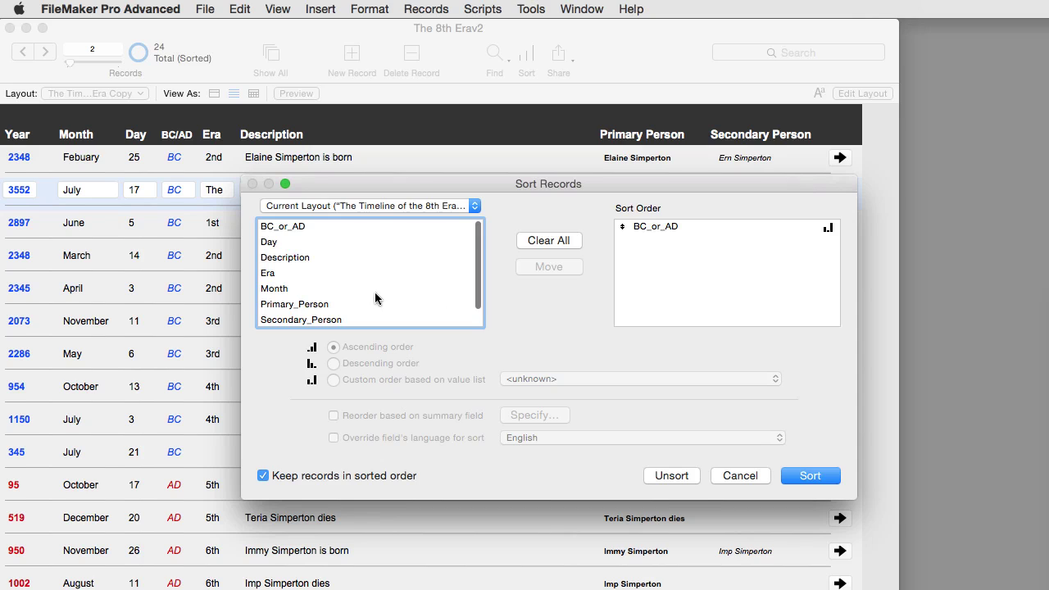
scroll(375, 298, "down", 1)
scroll(355, 304, "up", 1)
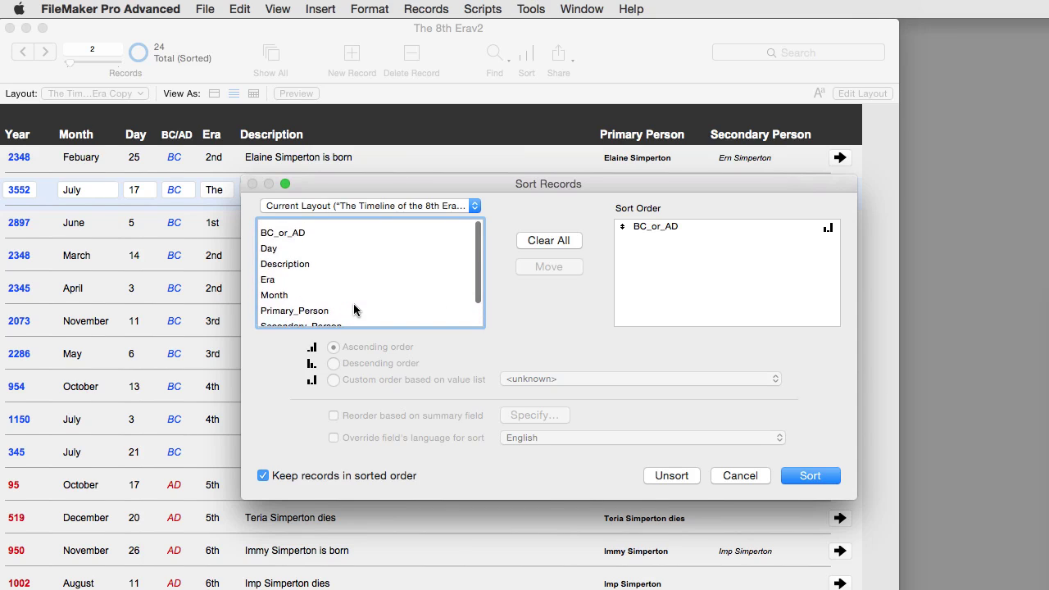
scroll(354, 304, "down", 1)
double_click(348, 320)
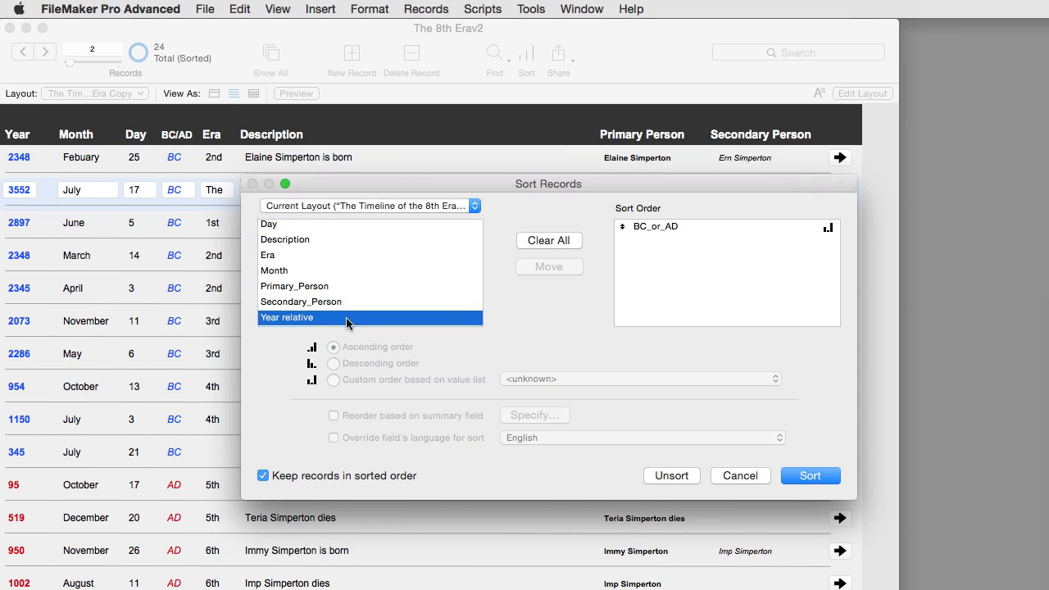
left_click(683, 244)
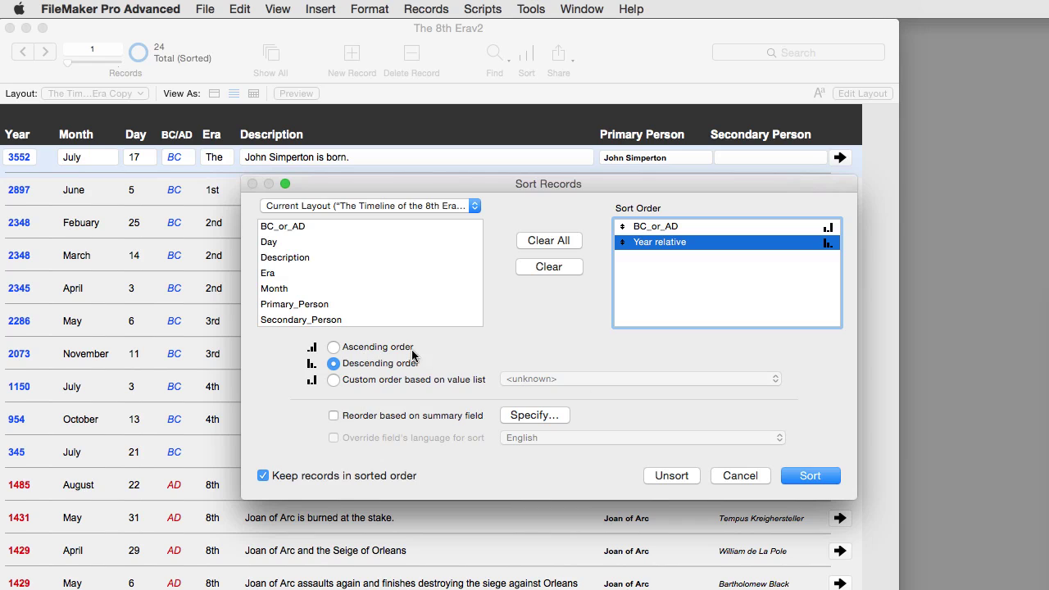
left_click(409, 347)
left_click(810, 476)
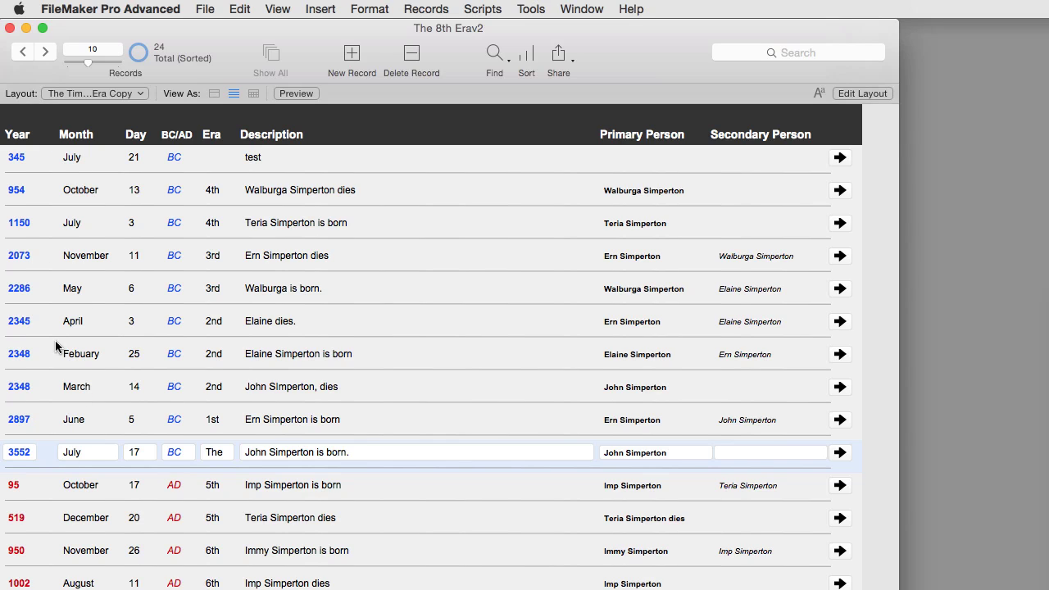
scroll(51, 451, "down", 4)
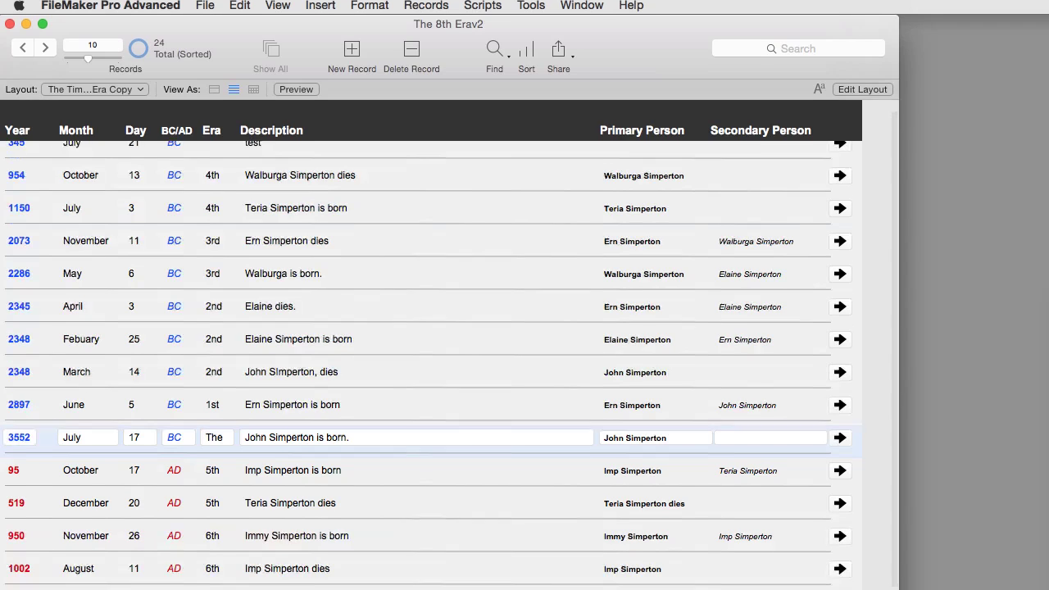
scroll(38, 506, "down", 3)
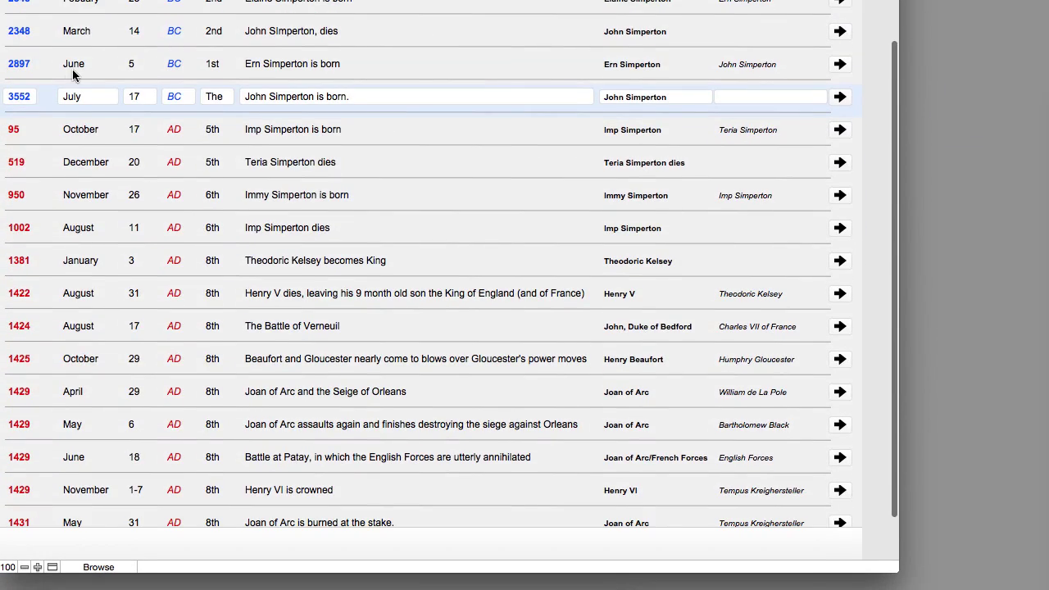
scroll(78, 485, "up", 6)
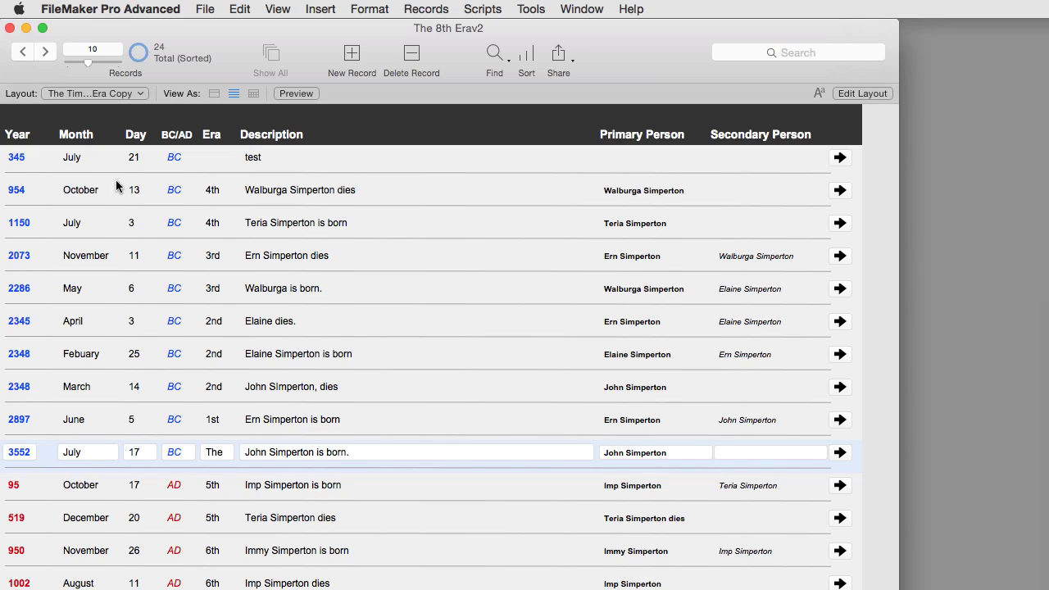
In Layout mode, examine the Year relative if BC and Year relative if AD fields and labels on the timeline layout
key("super+l")
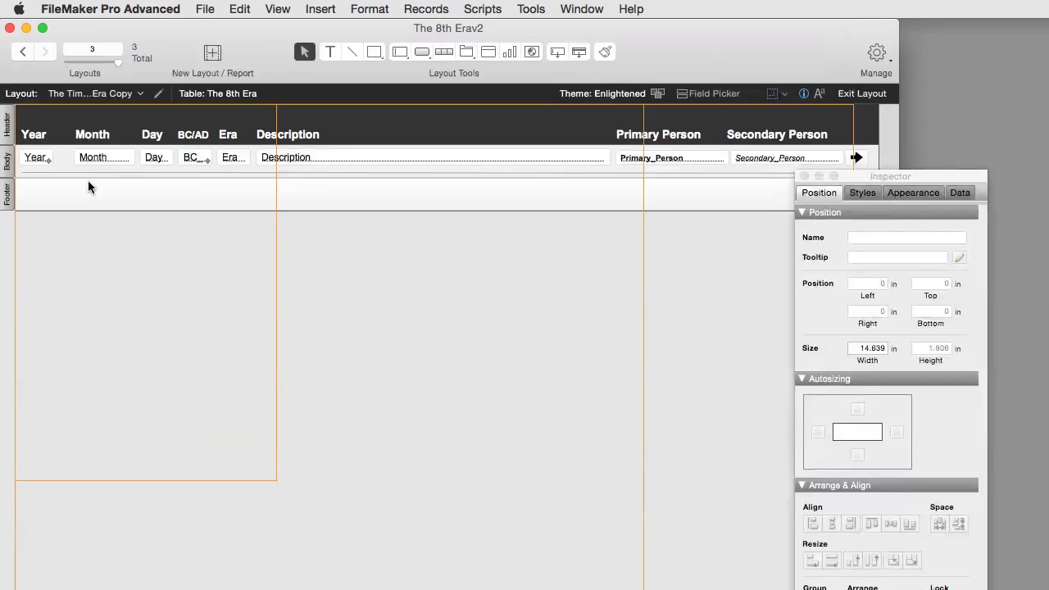
left_click(37, 162)
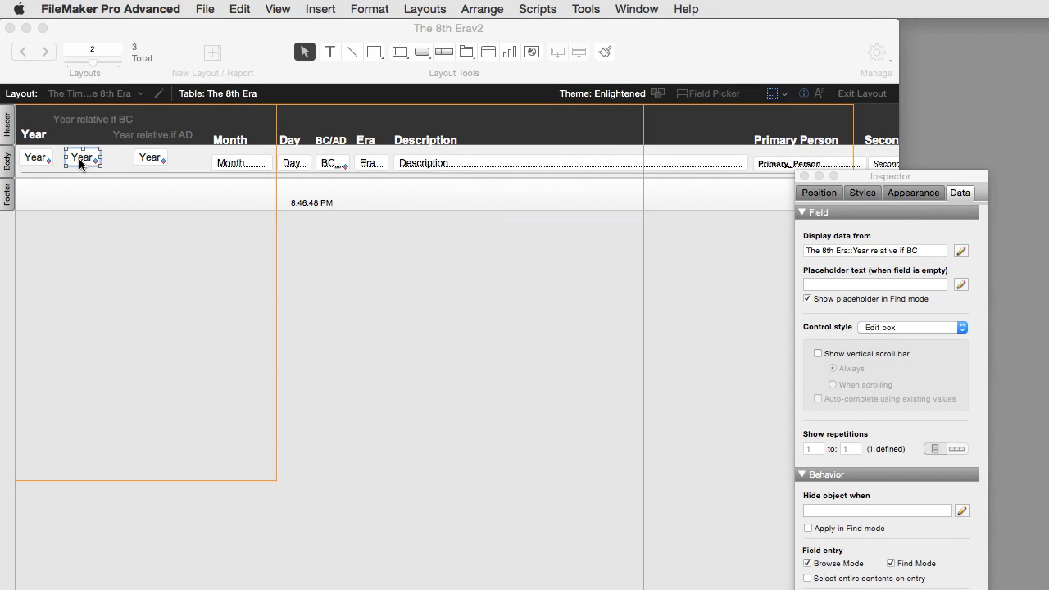
left_click(78, 158)
left_click(104, 121)
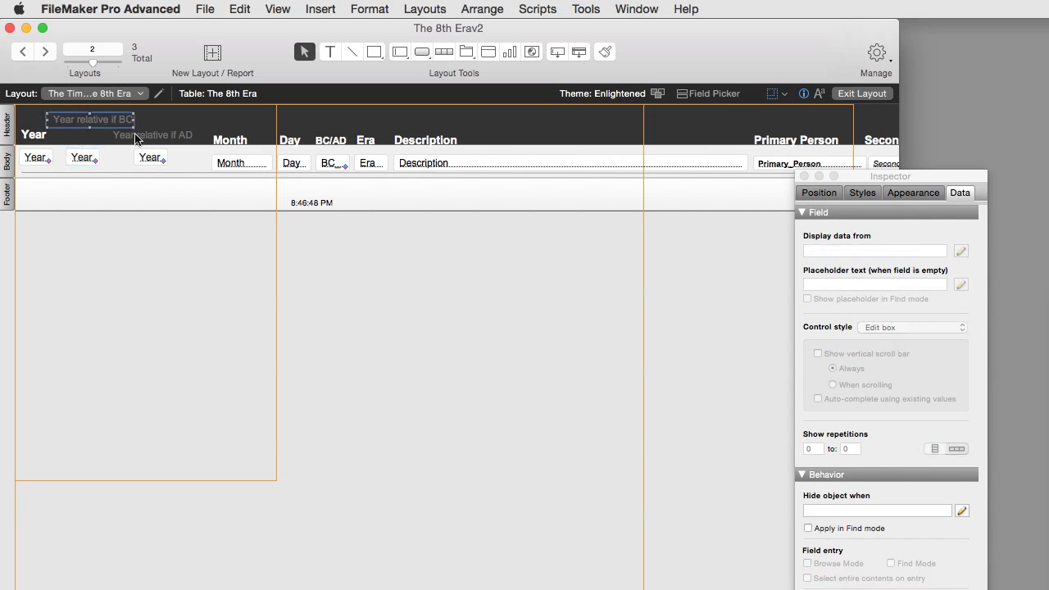
left_click(138, 163)
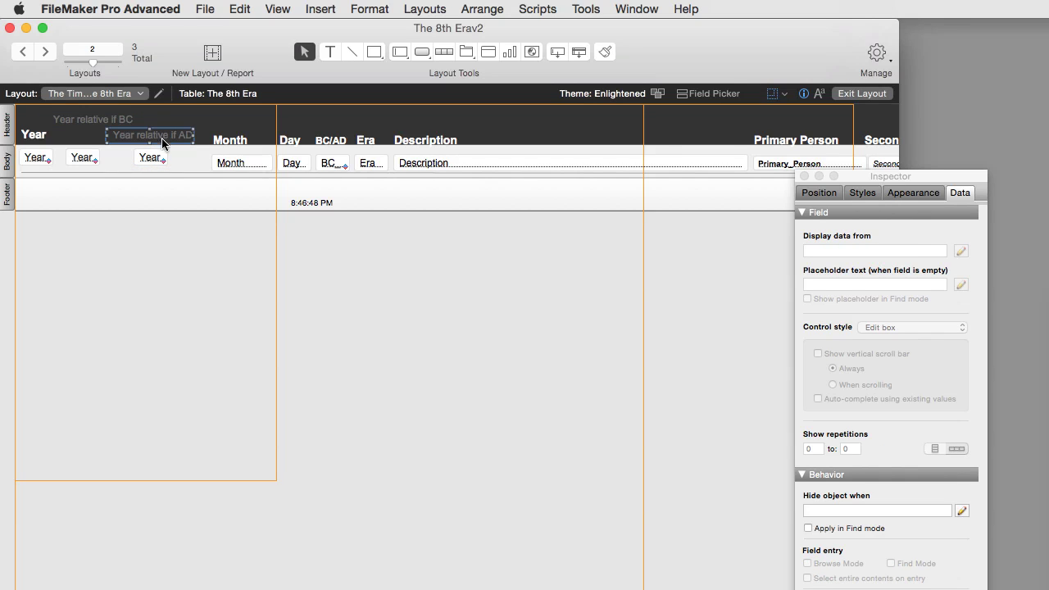
Open the database field definitions and examine the calculations for Year relative if BC and Year relative if AD
double_click(155, 160)
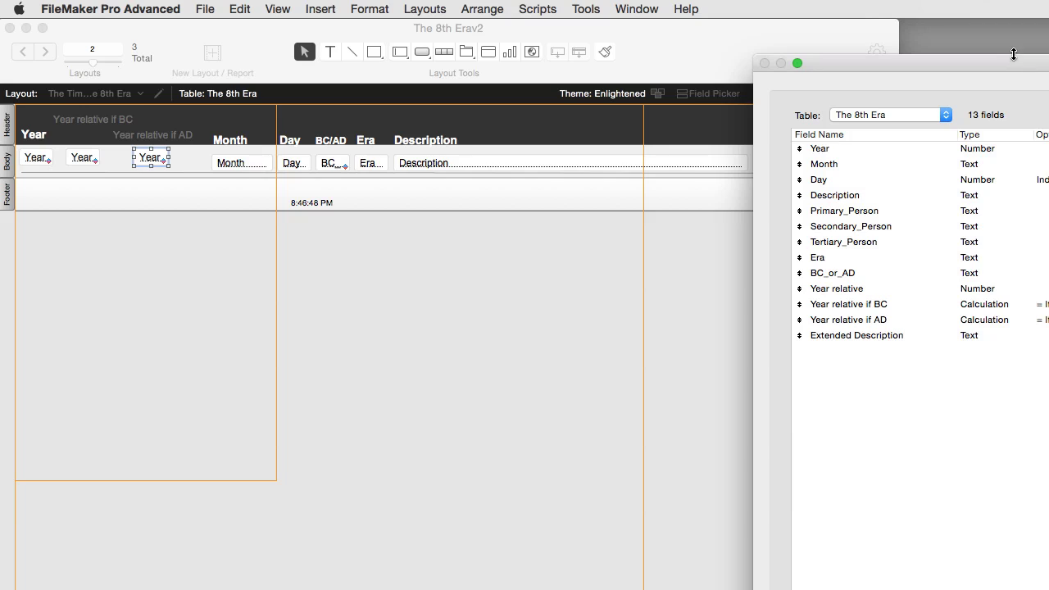
left_click_drag(1008, 57, 565, 48)
left_click(679, 269)
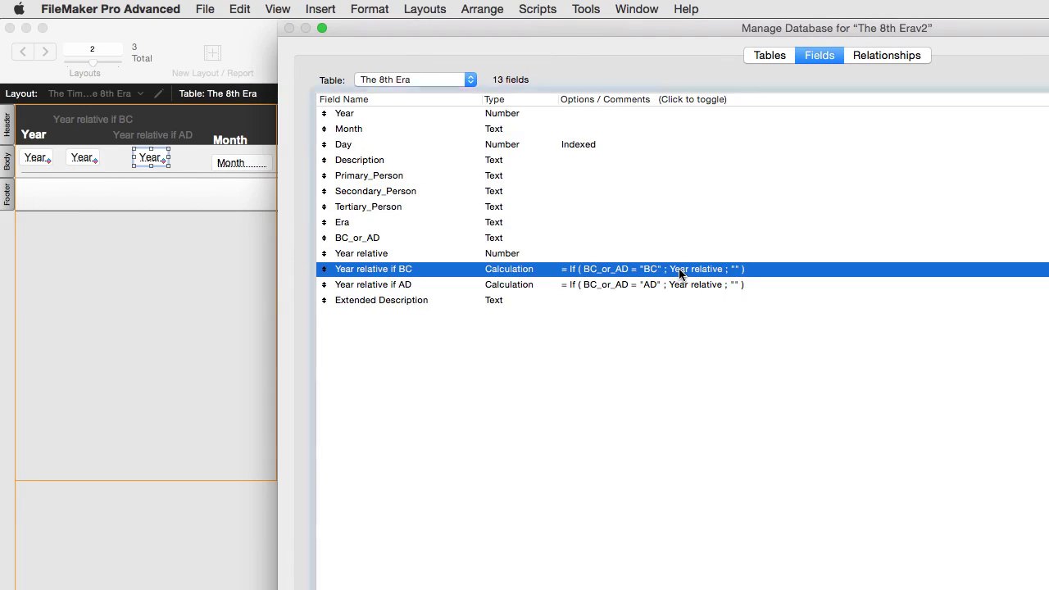
left_click(636, 283)
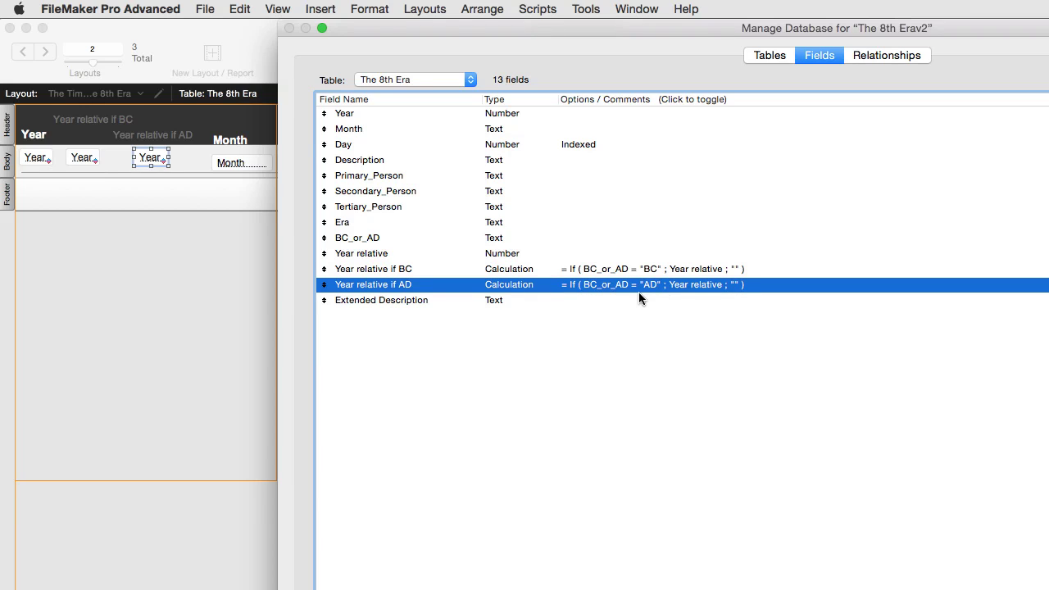
key("Return")
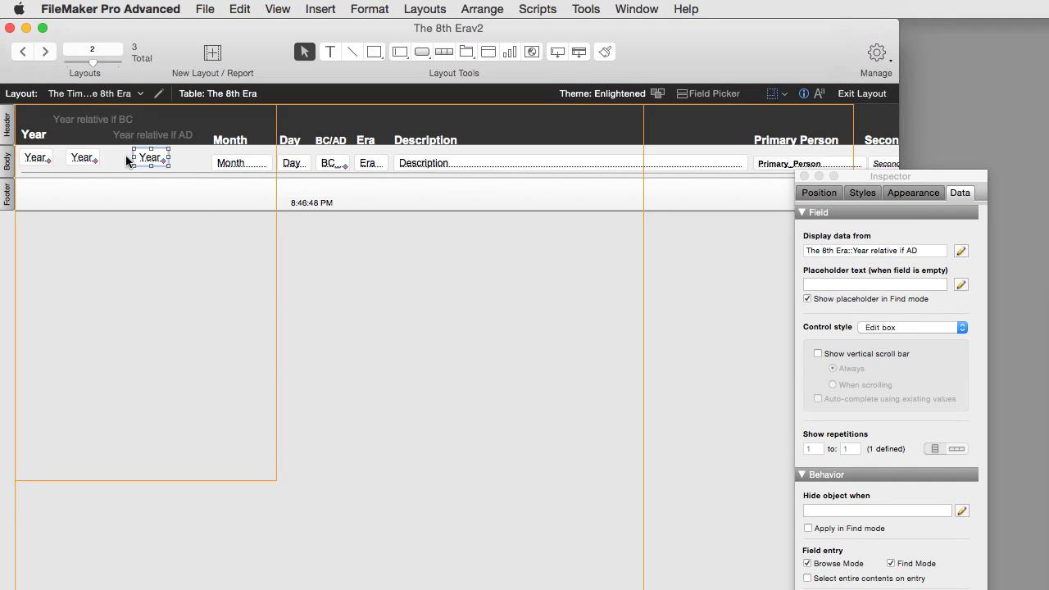
Return to Browse mode and remove Year relative from the record sort order, leaving BC_or_AD selected
left_click(85, 159)
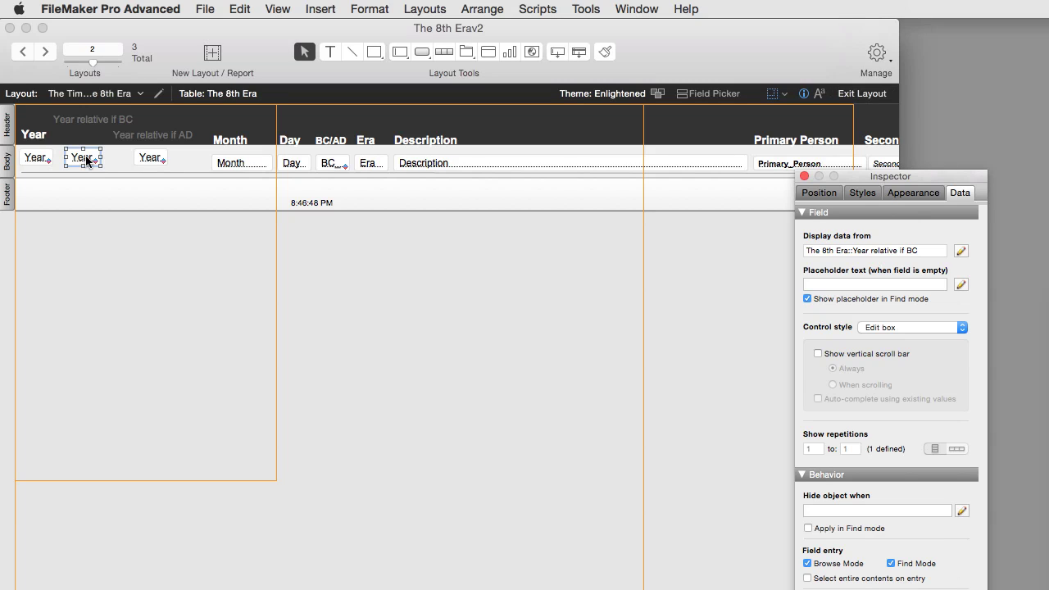
key("super+b")
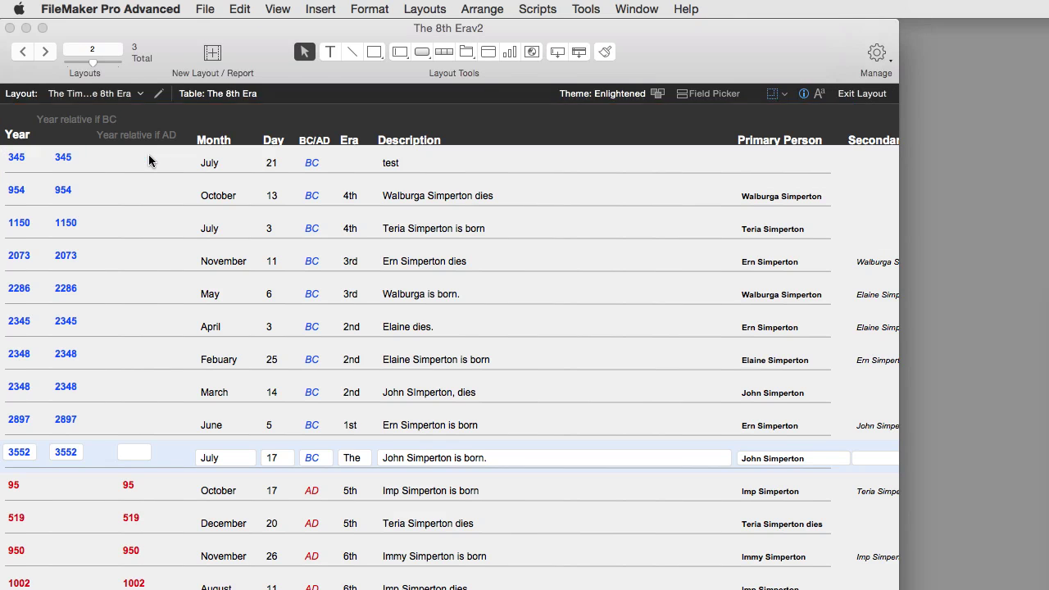
left_click(527, 61)
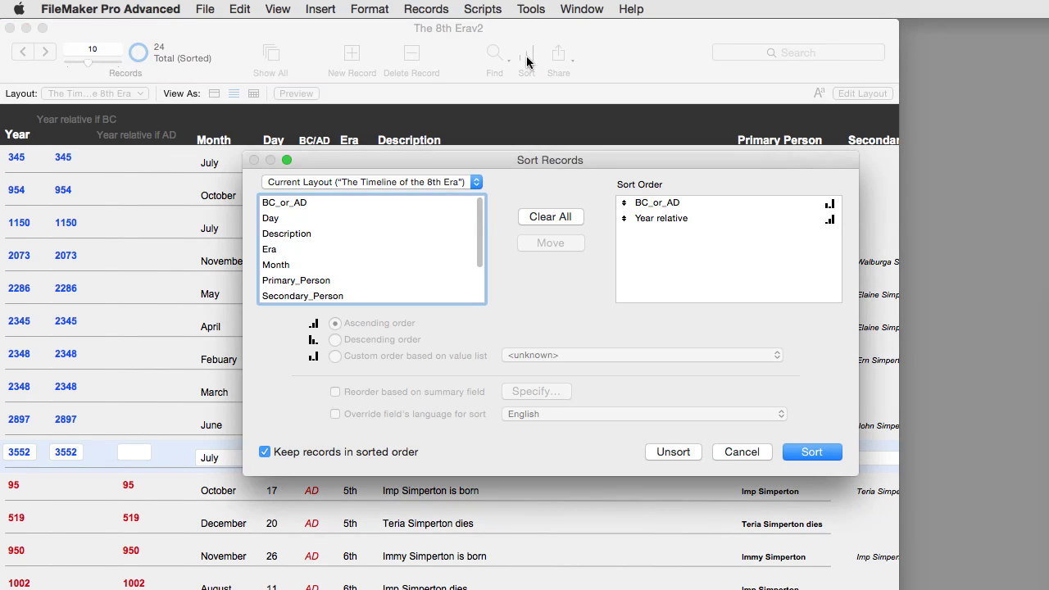
scroll(375, 231, "down", 3)
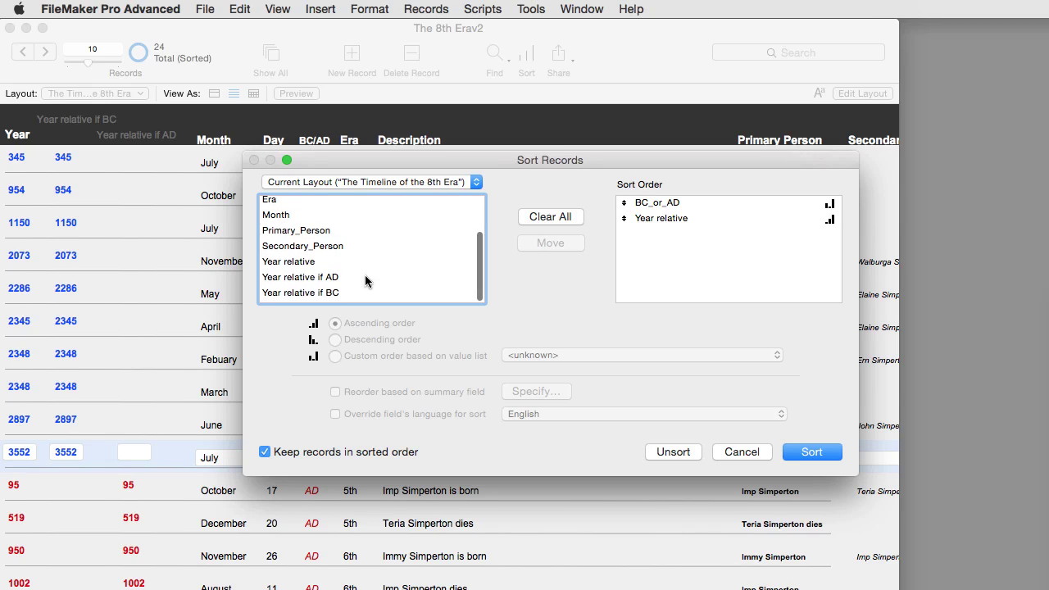
double_click(672, 218)
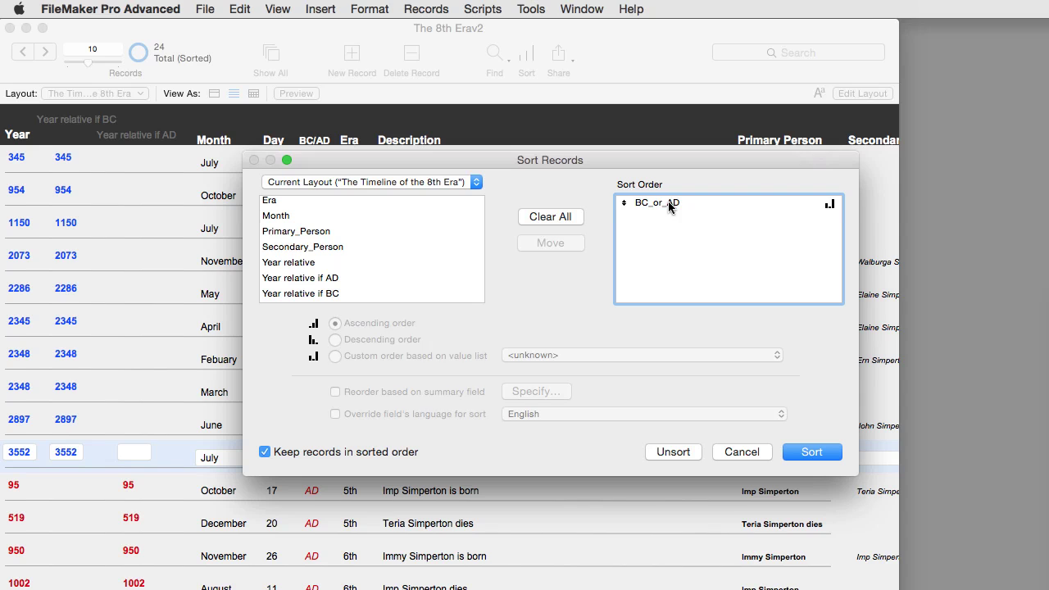
left_click(671, 204)
Try adding Year relative in descending order below BC_or_AD, and remove it from the sort order
scroll(343, 278, "up", 3)
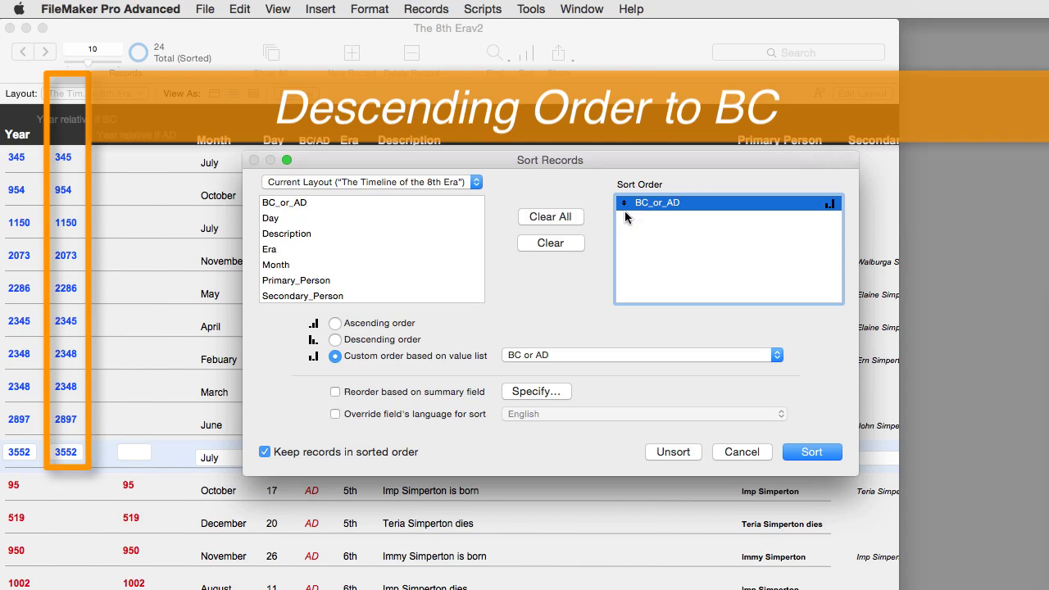
scroll(383, 252, "down", 1)
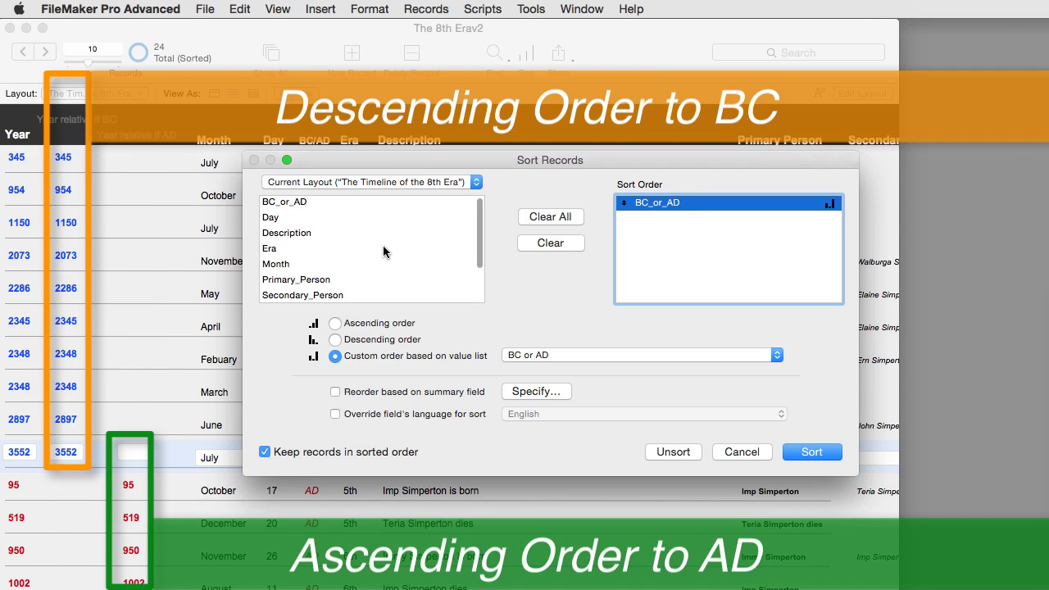
scroll(387, 238, "down", 3)
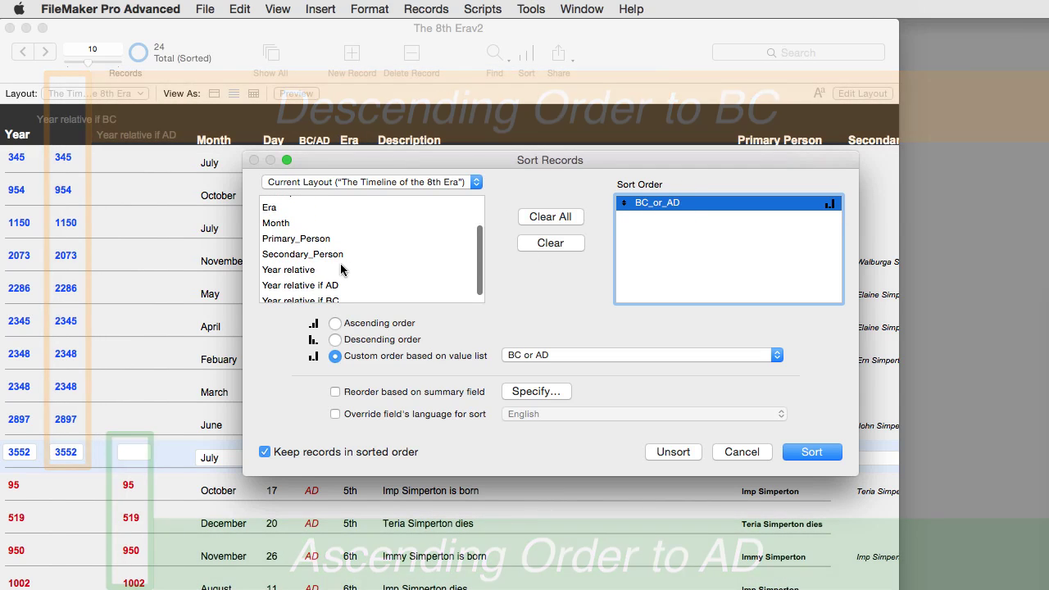
left_click(339, 269)
left_click(381, 341)
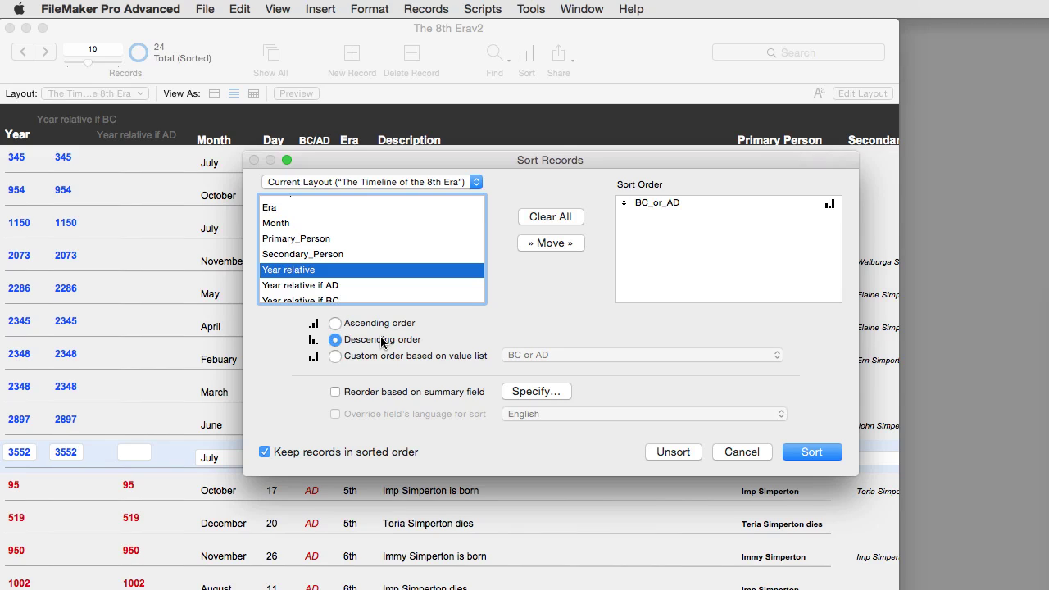
double_click(295, 270)
left_click(378, 341)
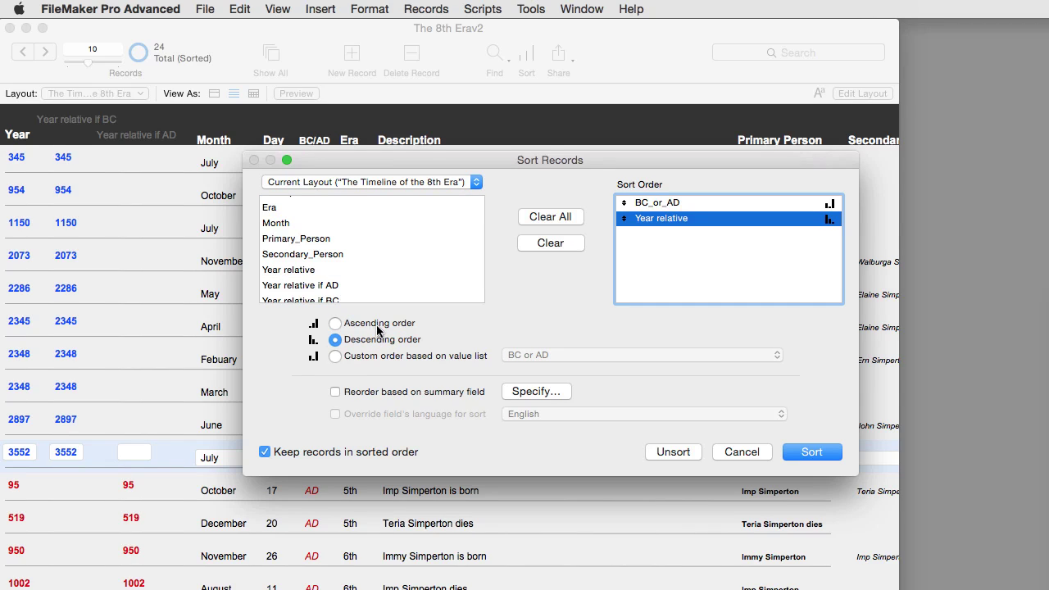
double_click(662, 218)
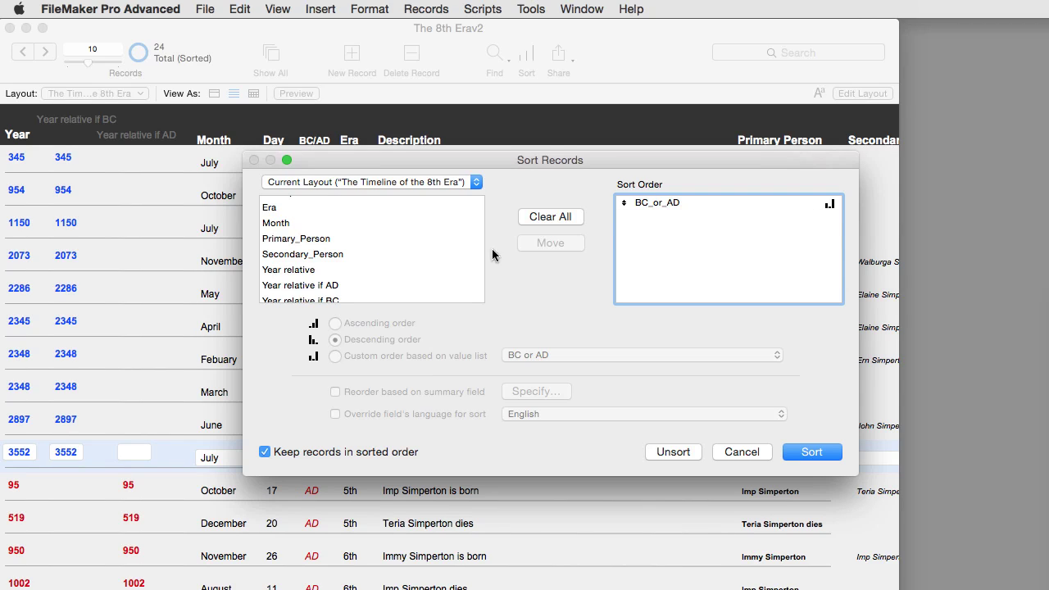
Add Year relative if BC in descending order and Year relative if AD in ascending order below BC_or_AD in the sort order
scroll(398, 261, "down", 1)
left_click(333, 280)
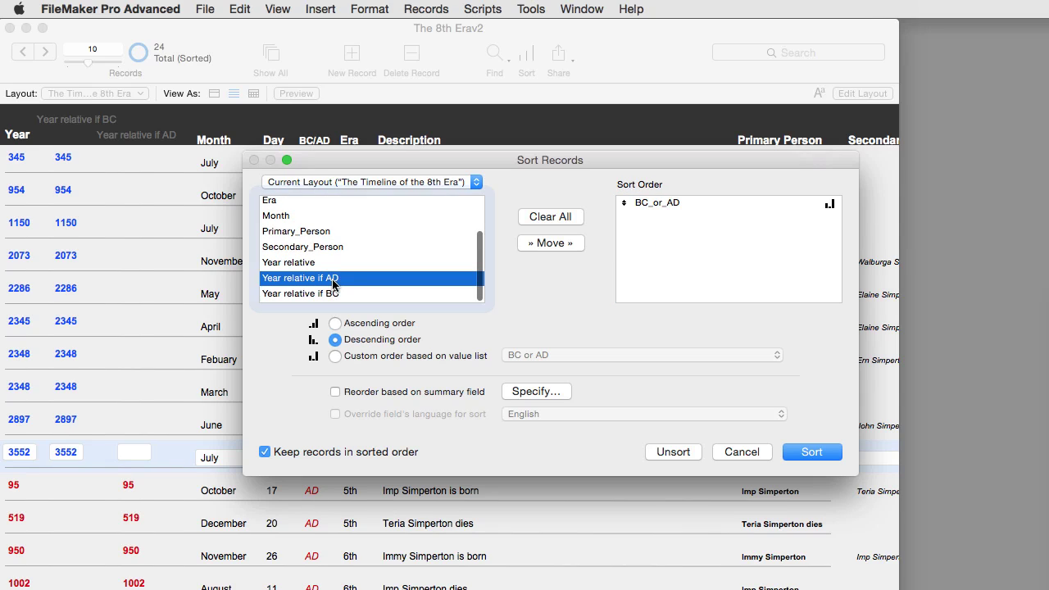
left_click(337, 294)
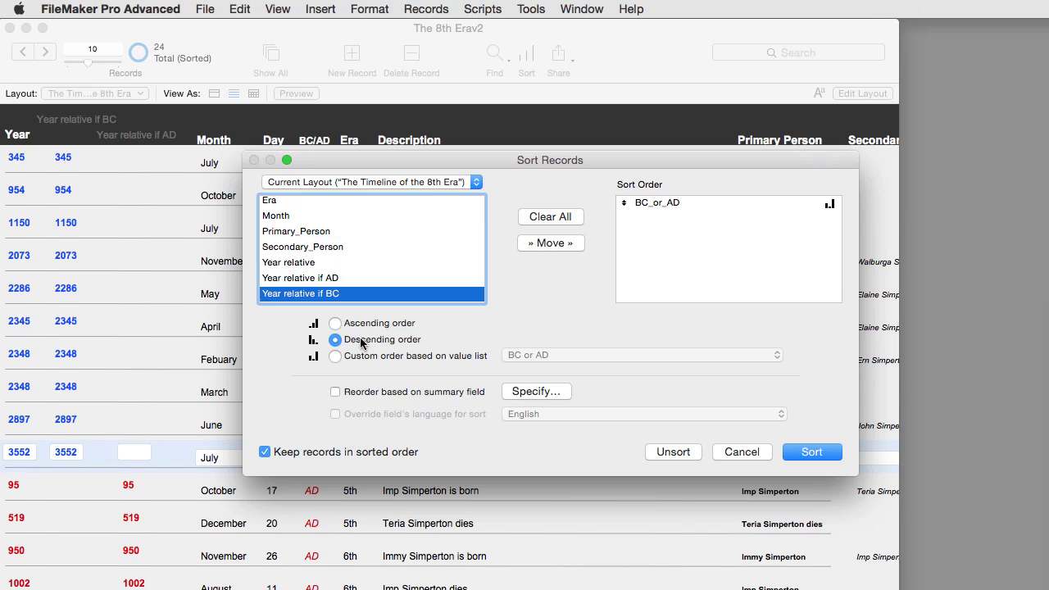
double_click(329, 297)
left_click(323, 281)
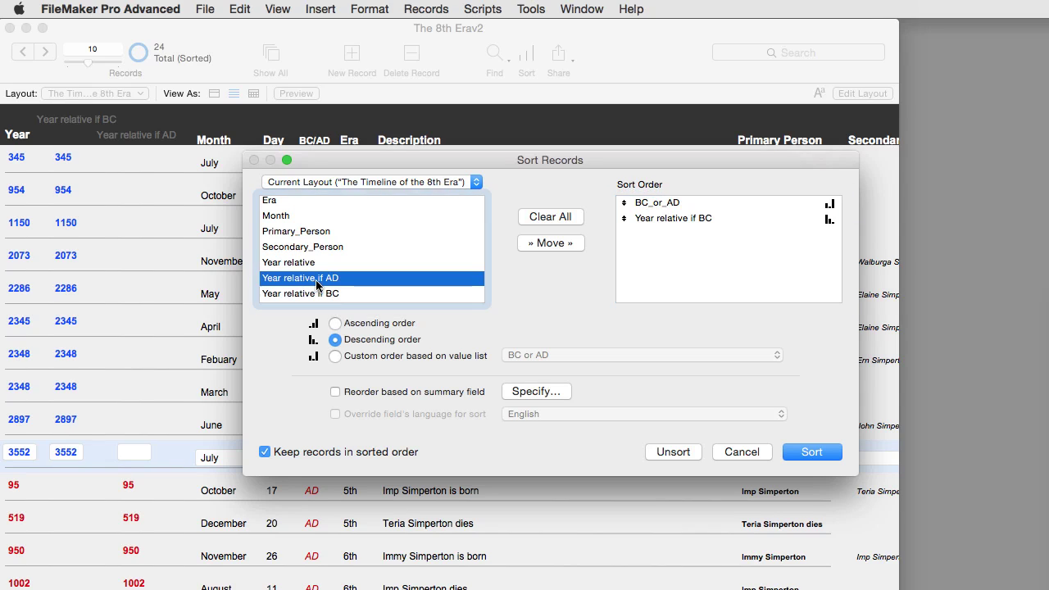
left_click(362, 325)
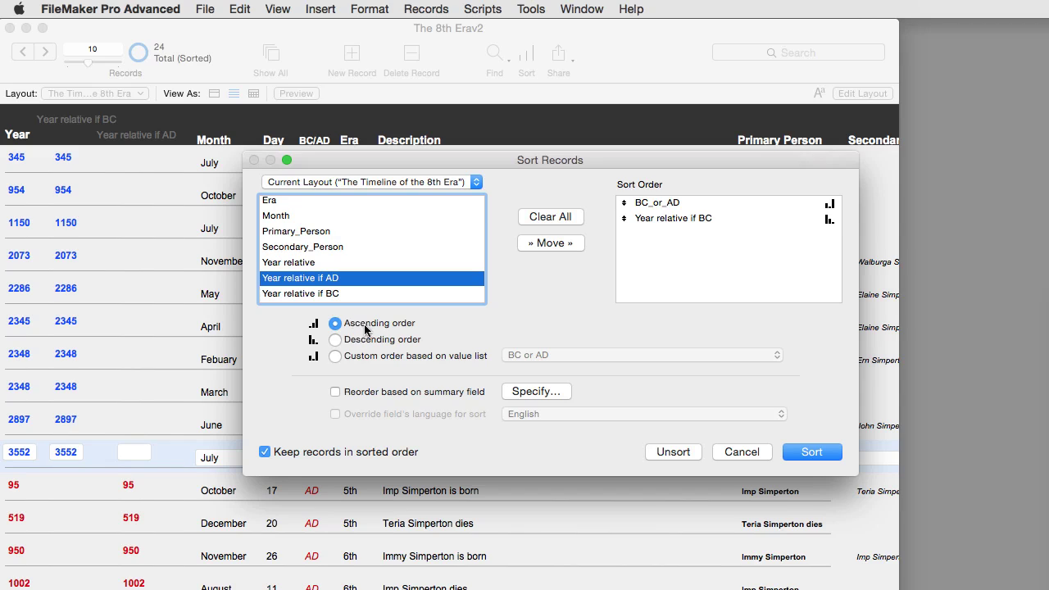
double_click(305, 283)
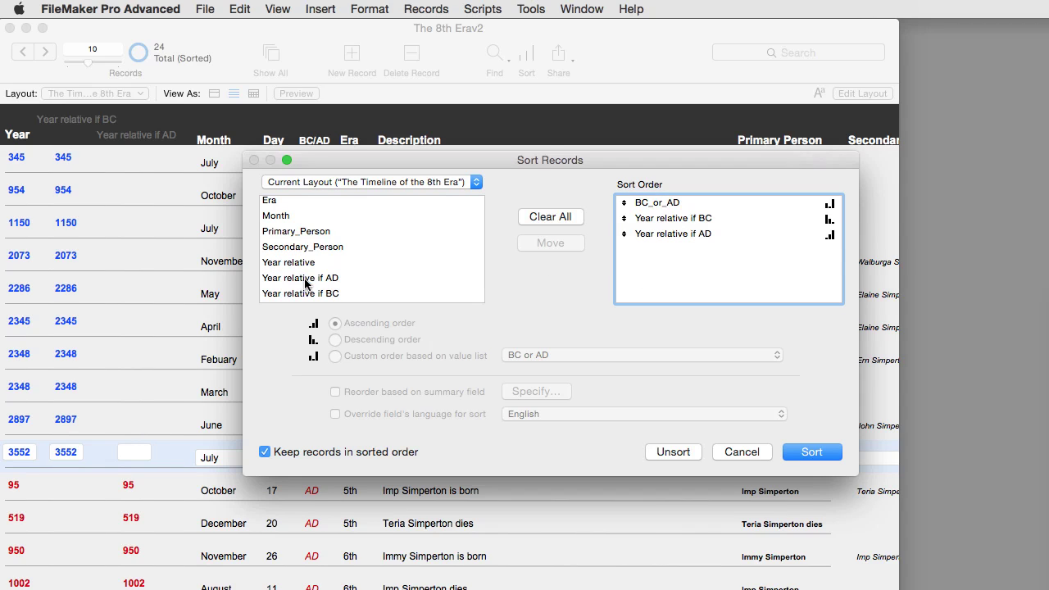
Review the order settings of BC_or_AD, Year relative if BC and Year relative if AD, and sort the records
left_click(678, 205)
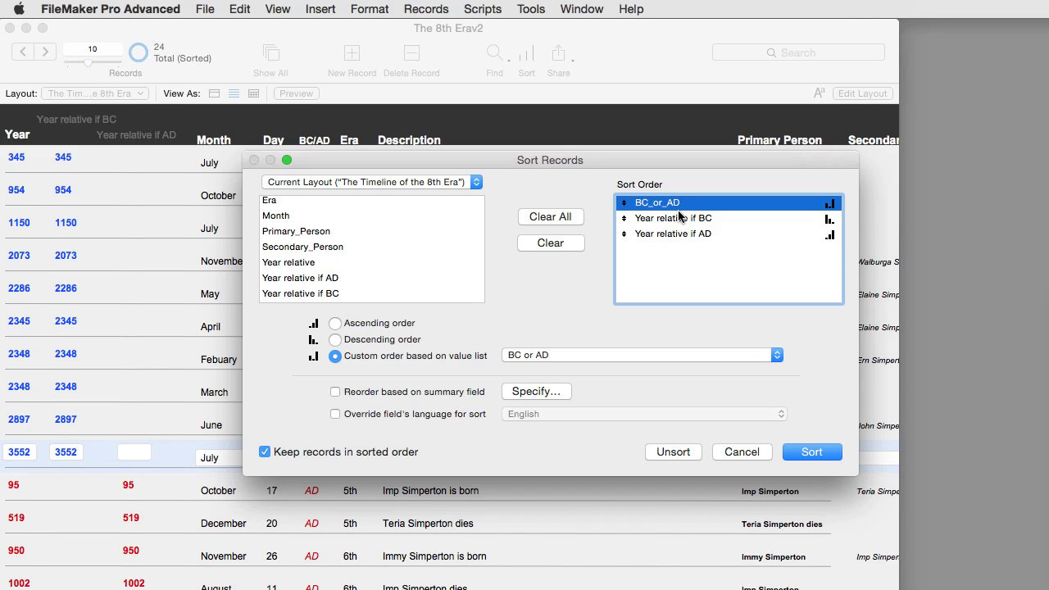
left_click(689, 219)
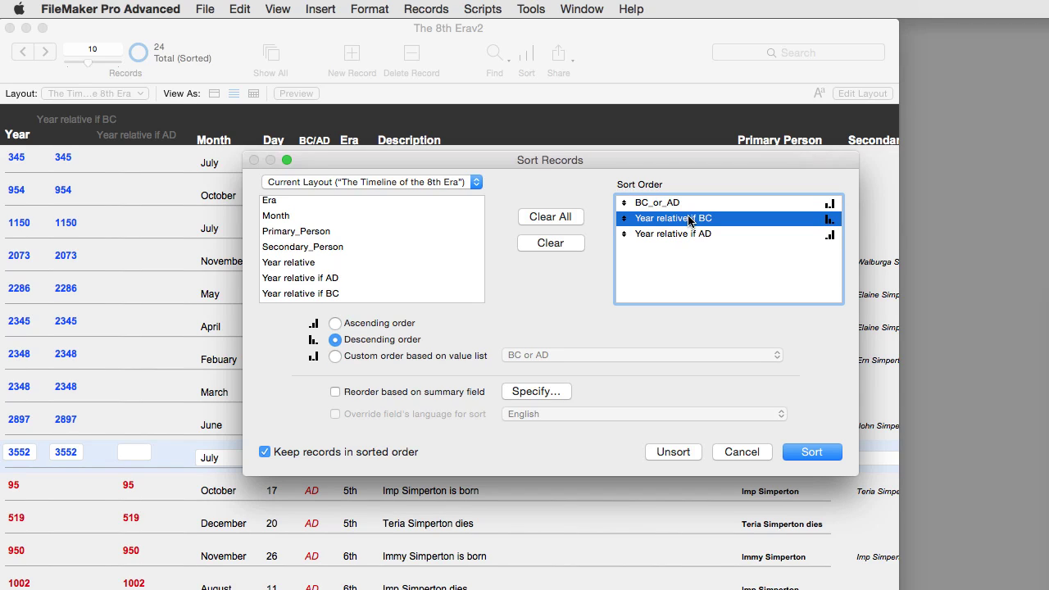
left_click(677, 235)
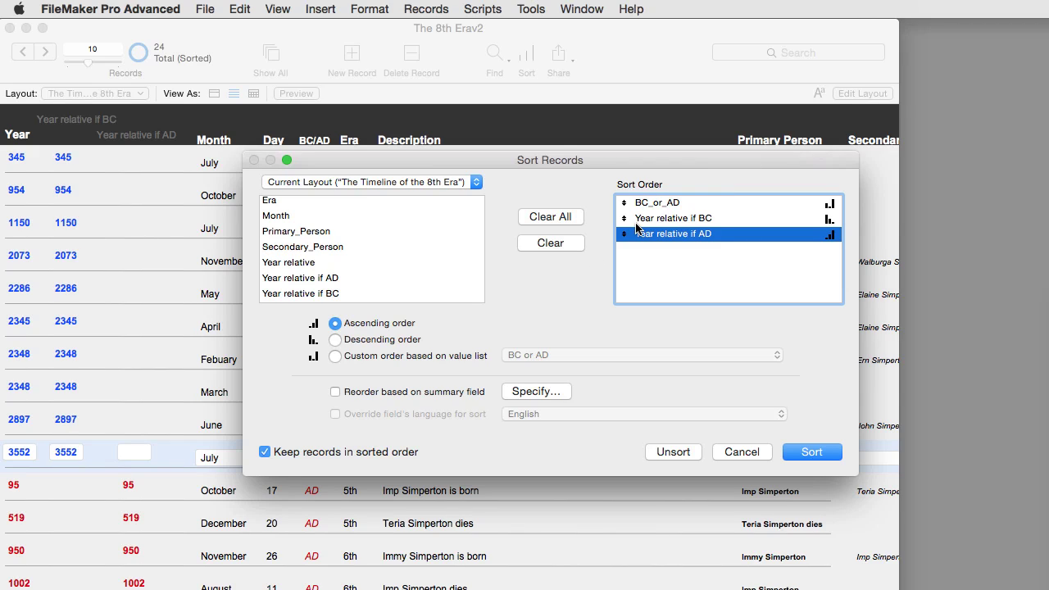
left_click(811, 452)
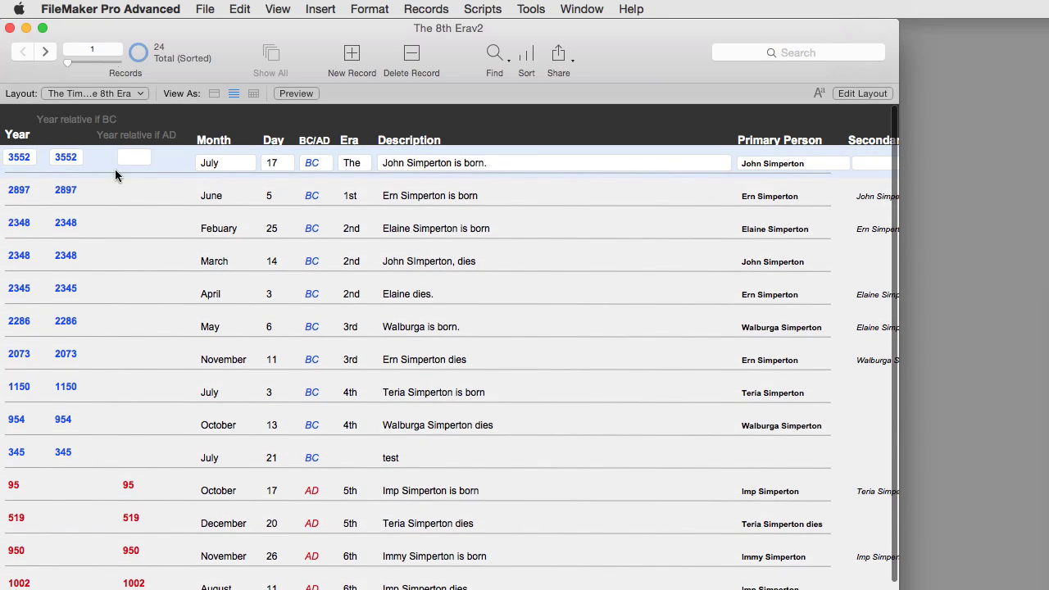
Examine the sorted timeline across the BC and AD records, and reopen the record sort settings
left_click(144, 486)
scroll(143, 486, "down", 5)
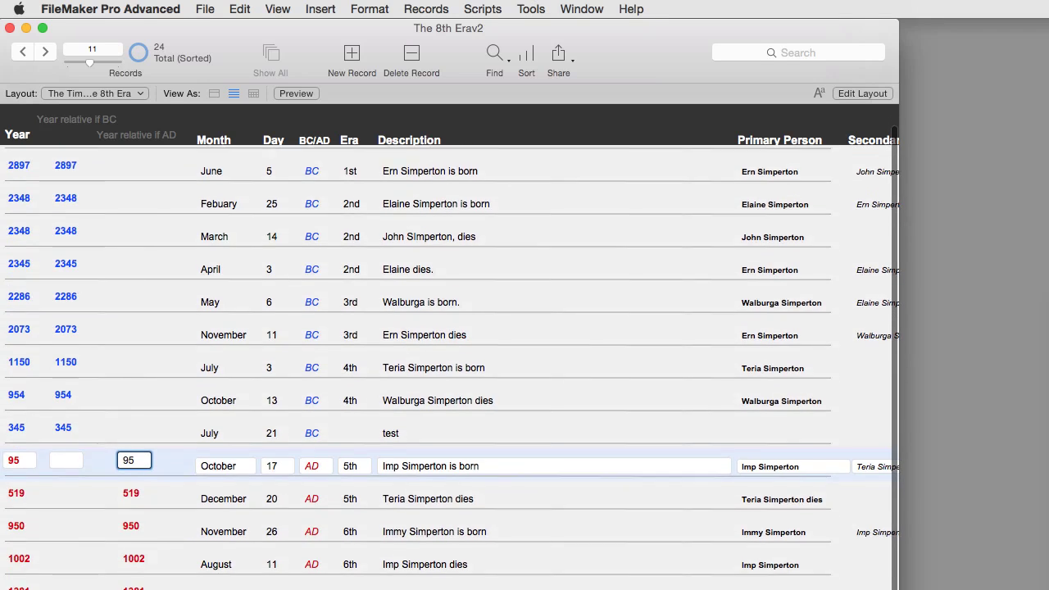
scroll(451, 352, "down", 3)
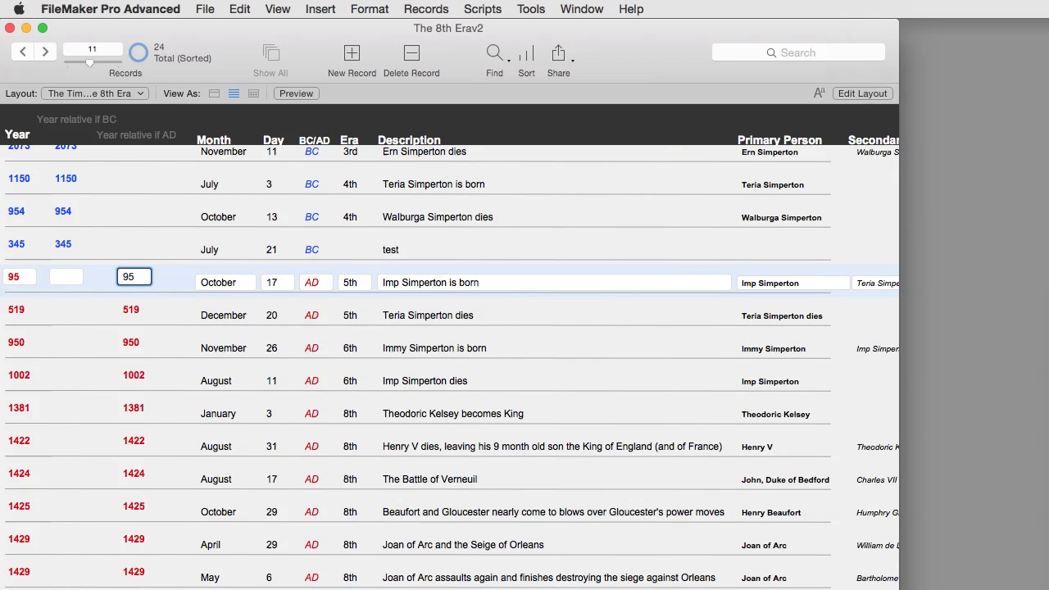
scroll(451, 367, "up", 6)
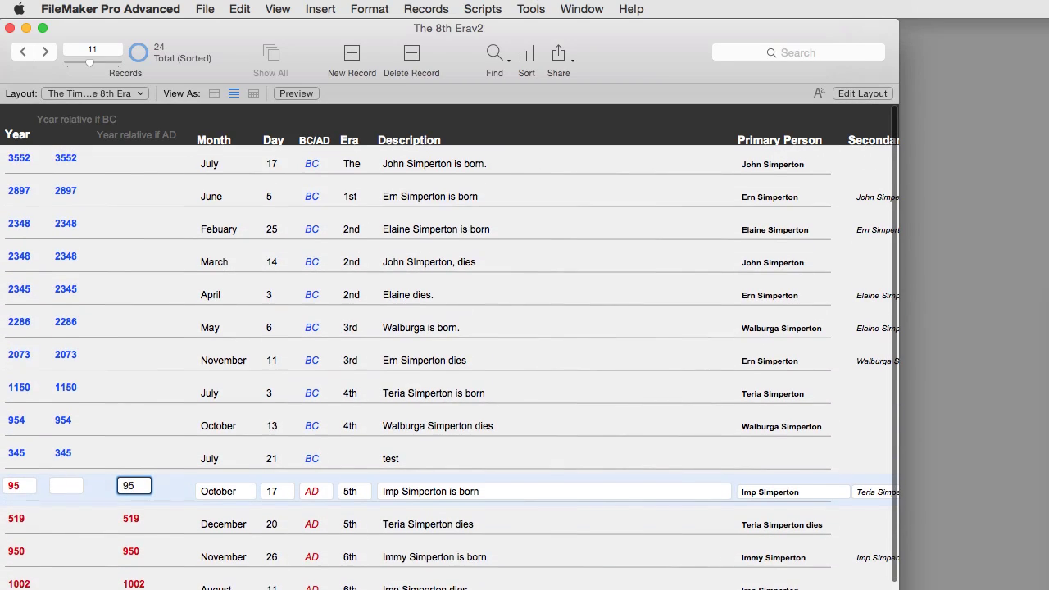
scroll(282, 386, "up", 1)
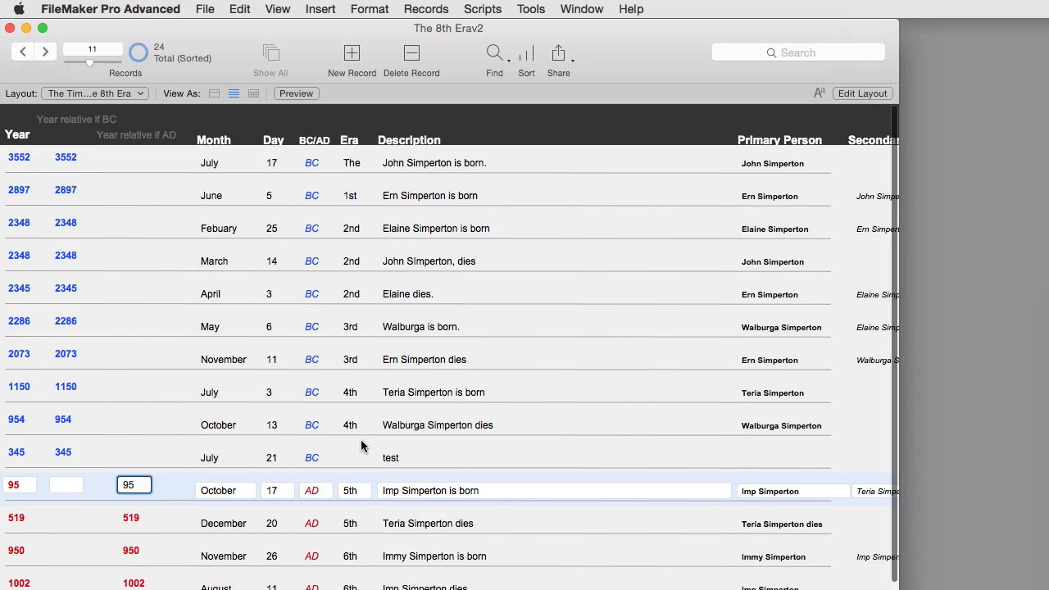
left_click(525, 58)
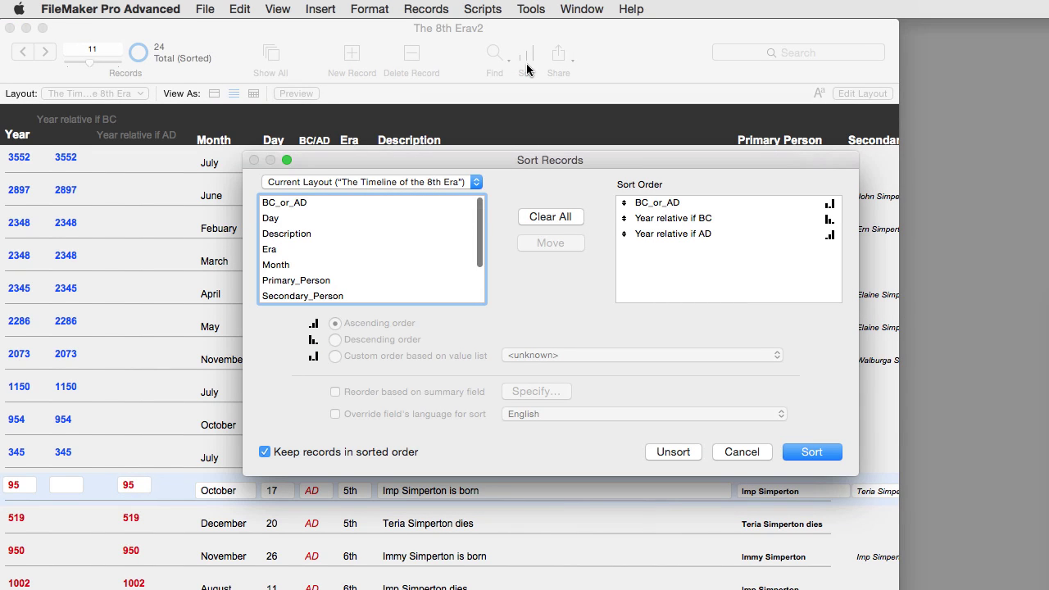